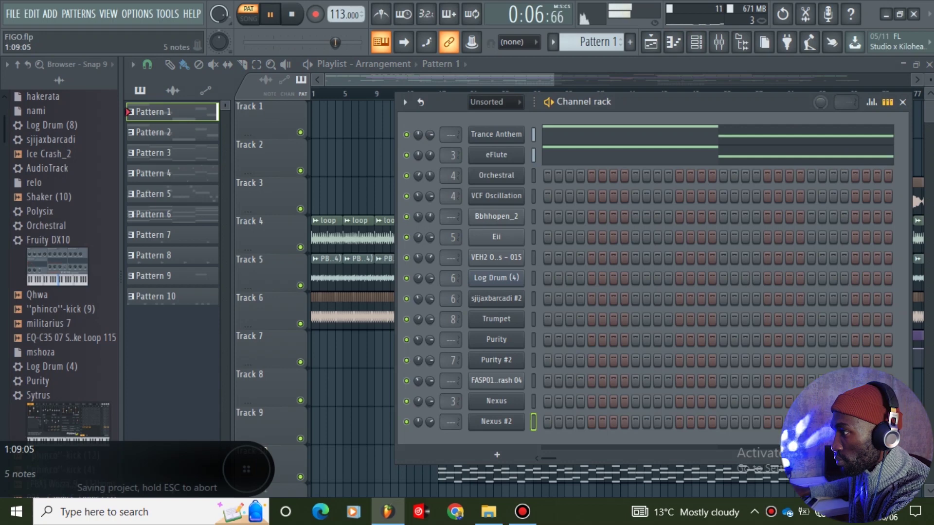
- Review the Trance Anthem notes of Pattern 1 in the piano roll during playback, stop, and return to the playlist
{"action": "scroll", "coordinate": [458, 94], "scroll_direction": "down", "scroll_amount": 3}
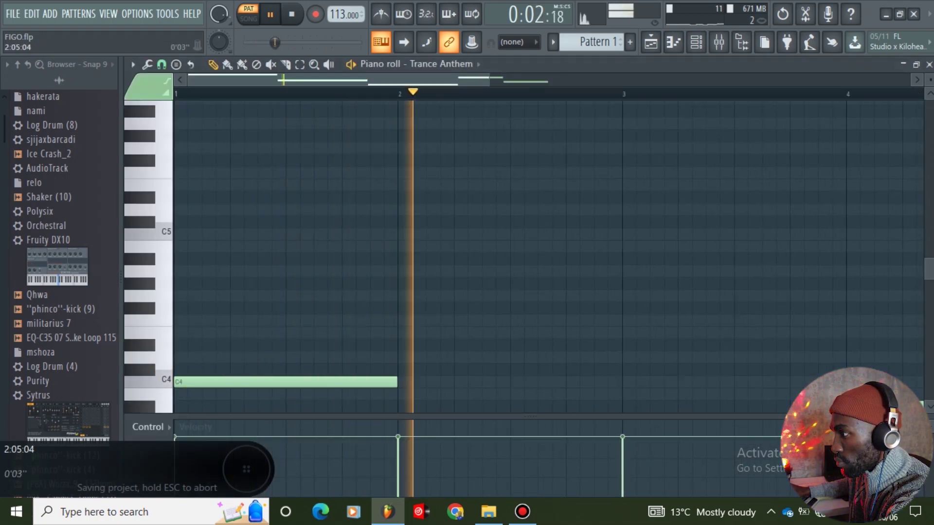
{"action": "scroll", "coordinate": [487, 243], "scroll_direction": "down", "scroll_amount": 3}
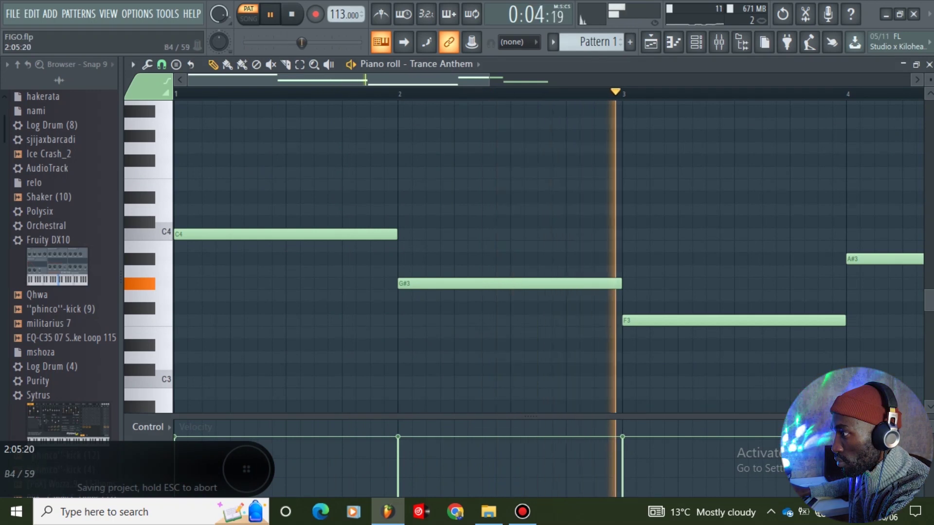
{"action": "scroll", "coordinate": [457, 93], "scroll_direction": "down", "scroll_amount": 2}
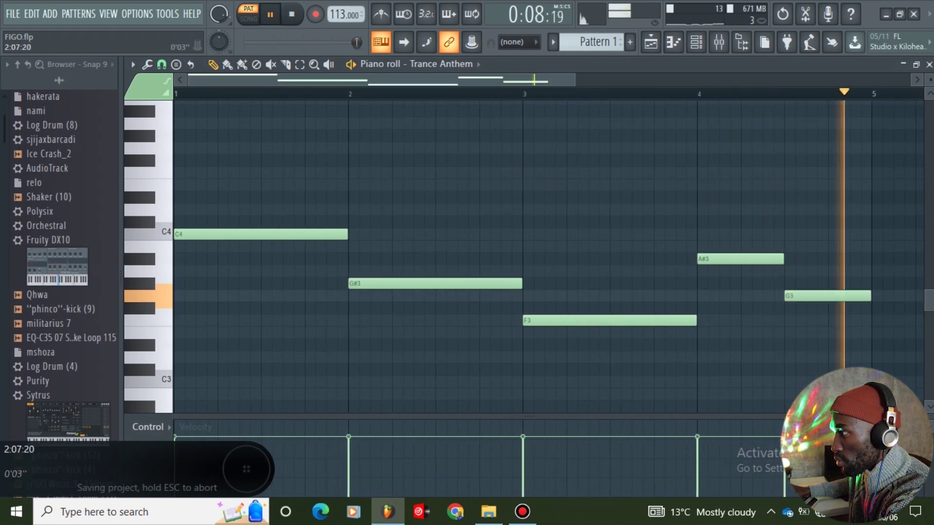
{"action": "key", "text": "space"}
{"action": "left_click", "coordinate": [651, 41]}
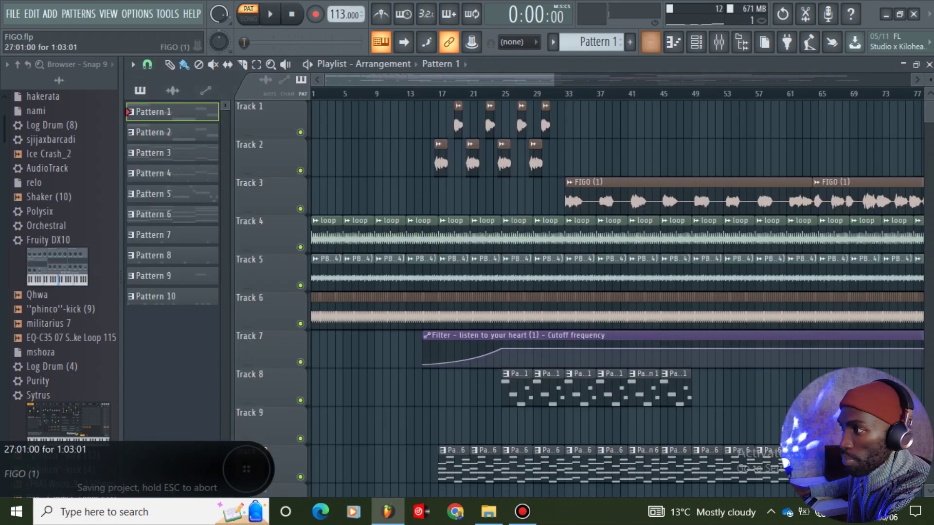
- Play Pattern 2 with its channels in view and inspect the preset loaded in the Nexus channel
{"action": "left_click", "coordinate": [171, 132]}
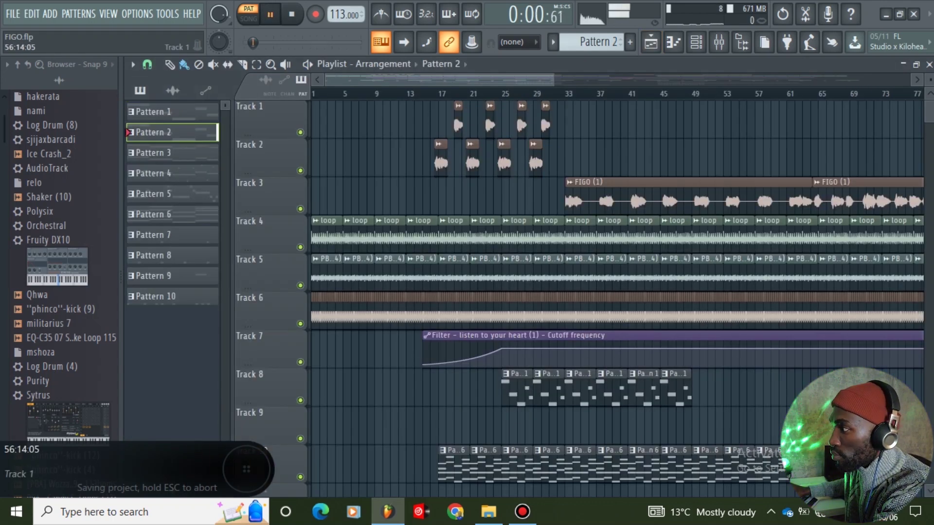
{"action": "left_click", "coordinate": [696, 42]}
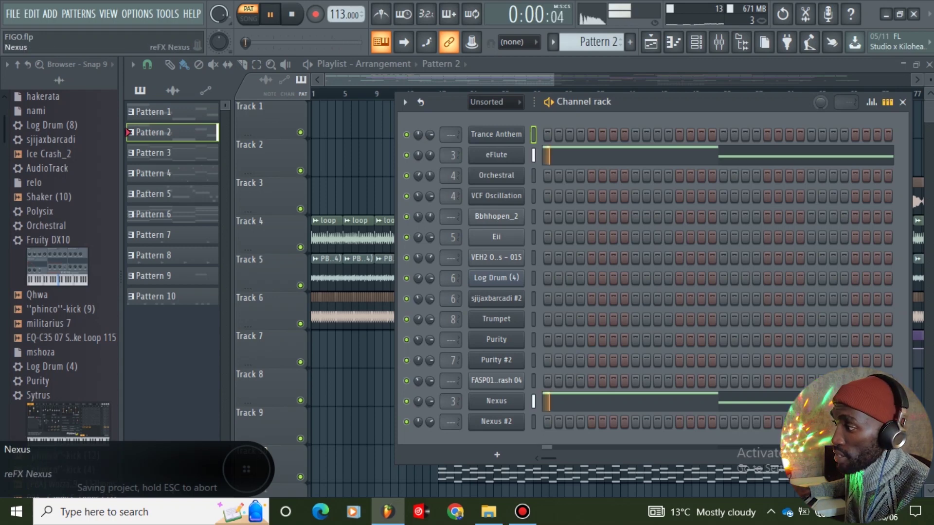
{"action": "left_click", "coordinate": [496, 400]}
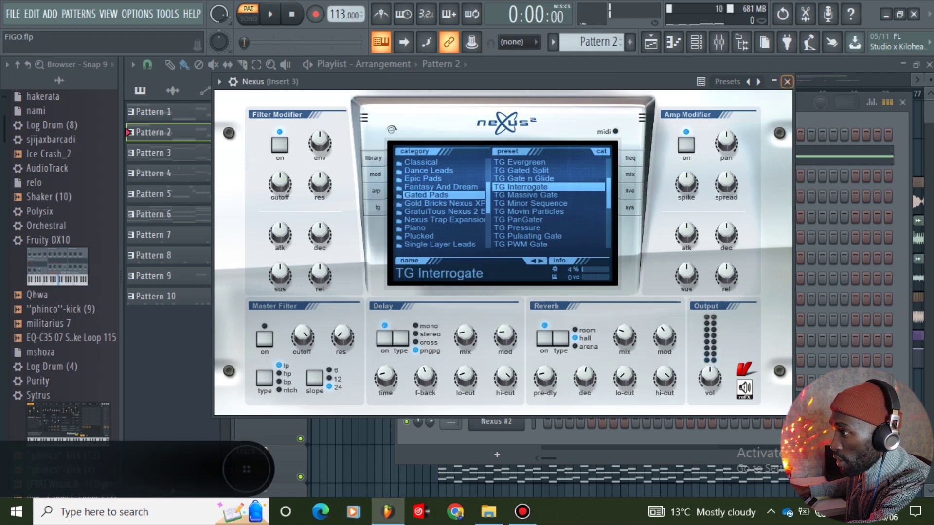
{"action": "left_click", "coordinate": [787, 82]}
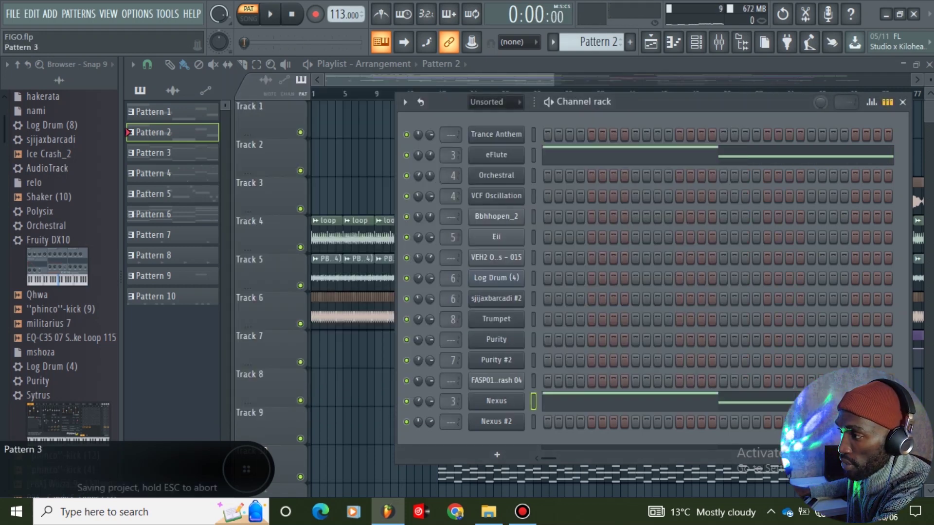
- Play Pattern 3, display its channels in the channel rack, and stop playback
{"action": "left_click", "coordinate": [161, 153]}
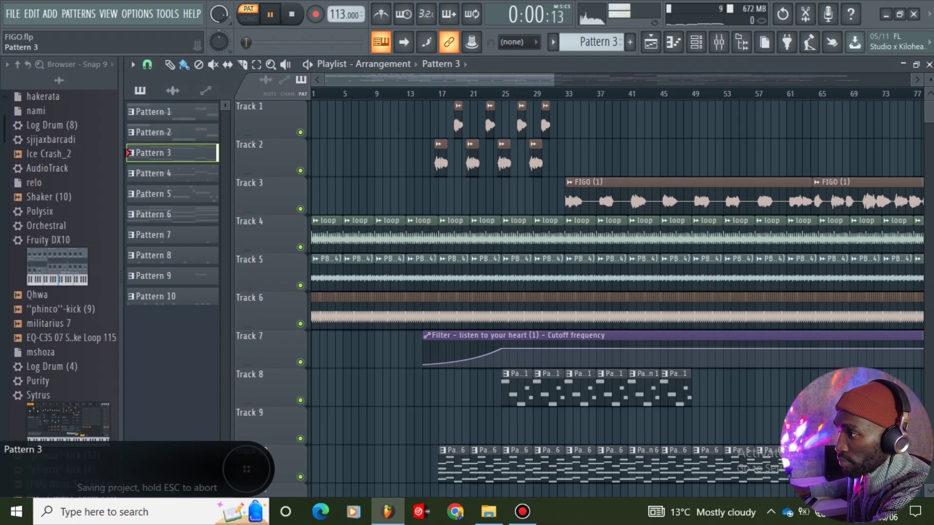
{"action": "key", "text": "space"}
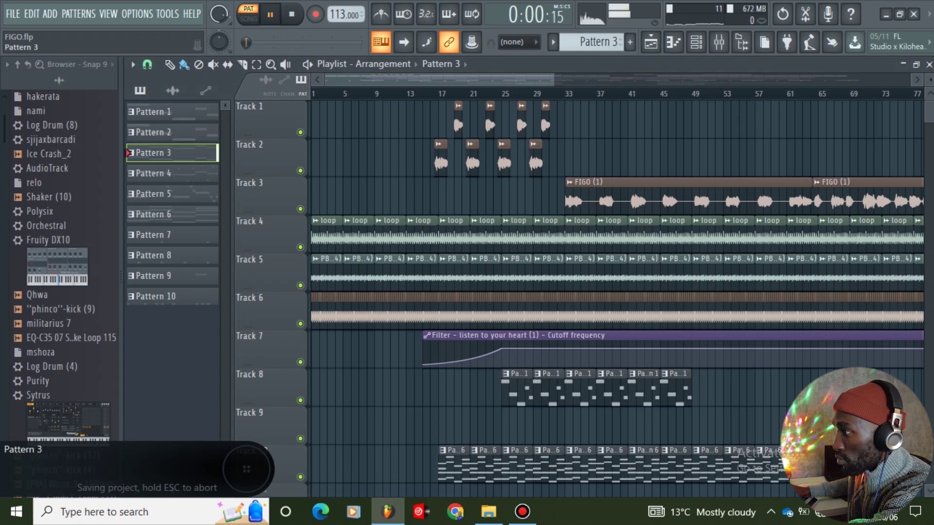
{"action": "left_click", "coordinate": [696, 42]}
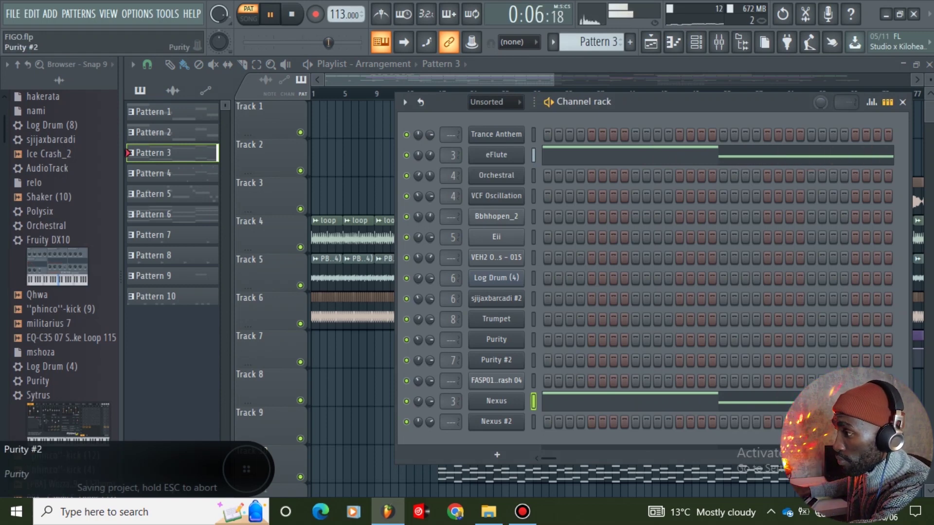
{"action": "key", "text": "space"}
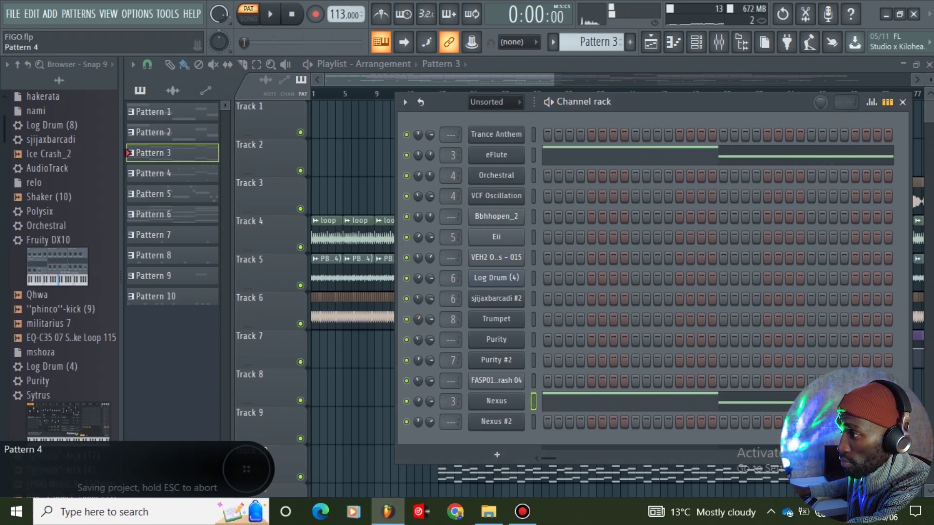
- Play Pattern 4, examine its Log Drum (4) notes in the piano roll, and return to the playlist
{"action": "left_click", "coordinate": [165, 174]}
{"action": "key", "text": "space"}
{"action": "key", "text": "F5"}
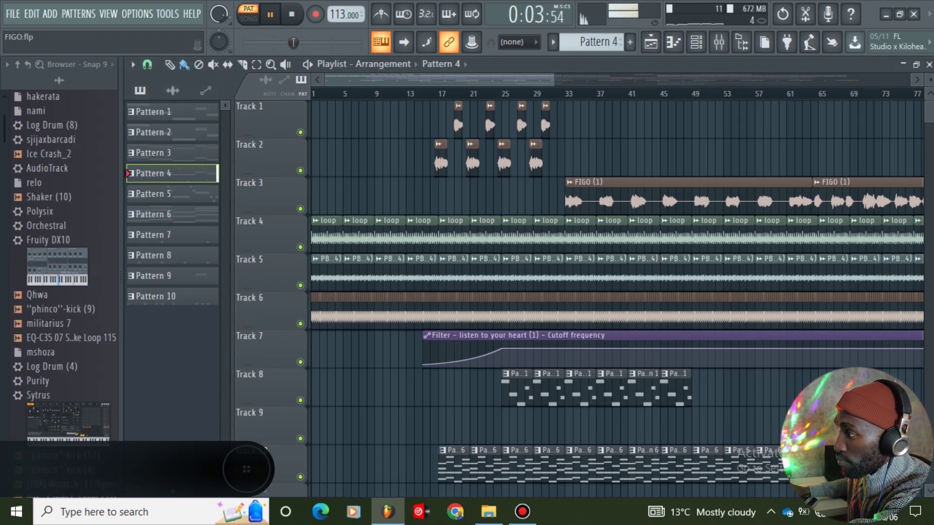
{"action": "key", "text": "F6"}
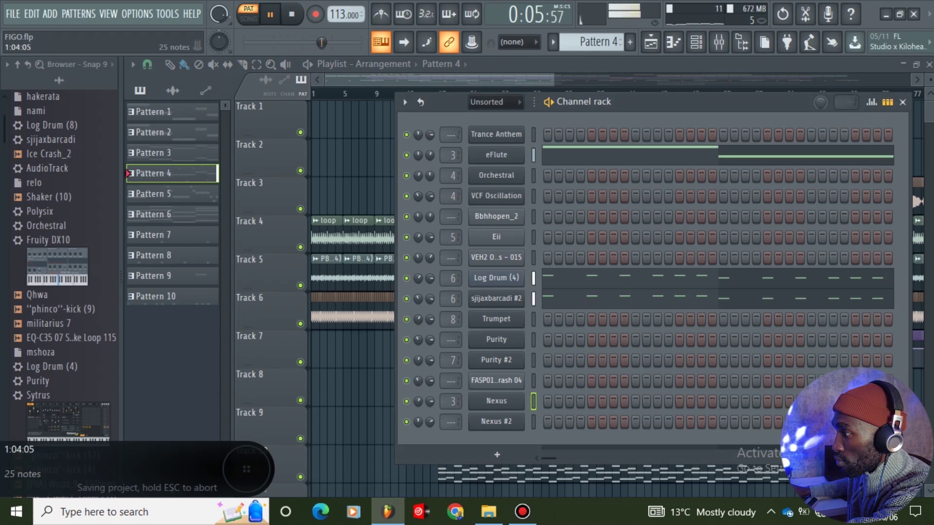
{"action": "key", "text": "F7"}
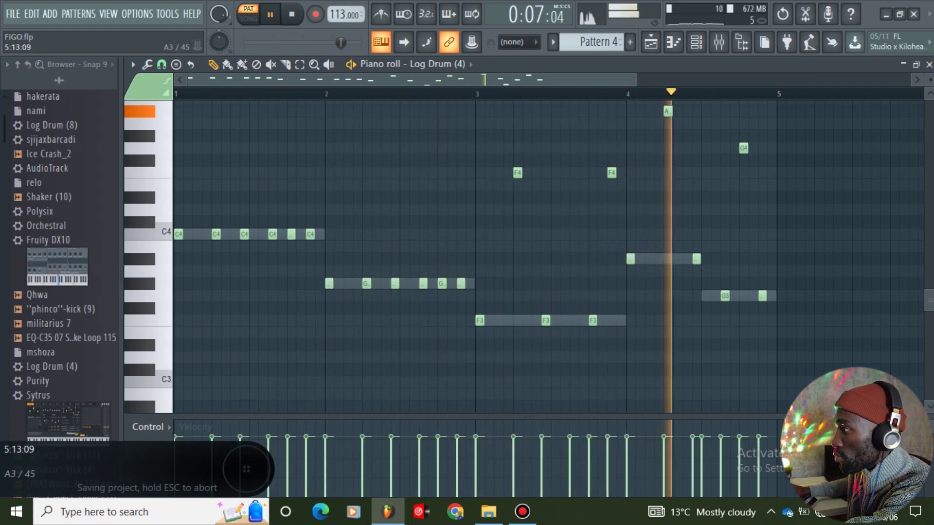
{"action": "key", "text": "space"}
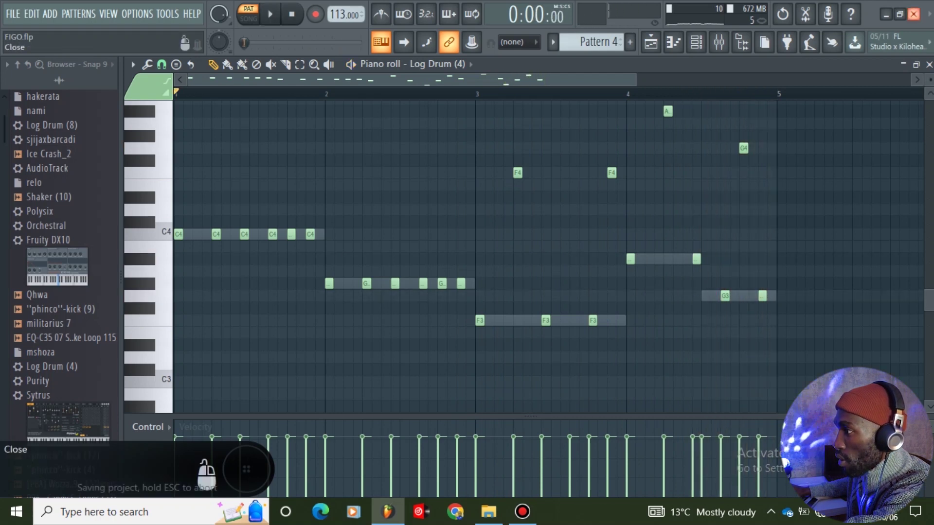
{"action": "left_click", "coordinate": [650, 42]}
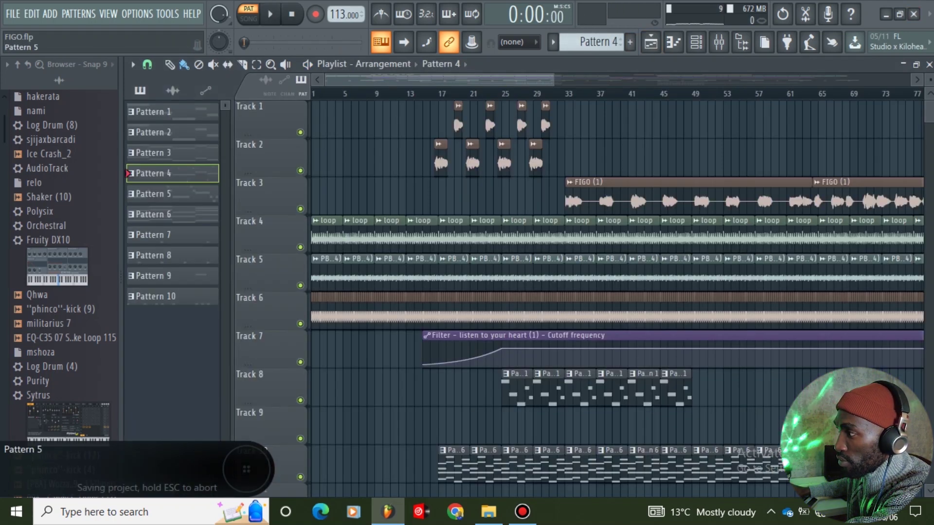
- Play Pattern 5, inspect the preset used by the Purity #2 channel, and stop playback
{"action": "left_click", "coordinate": [156, 194]}
{"action": "key", "text": "space"}
{"action": "left_click", "coordinate": [696, 41]}
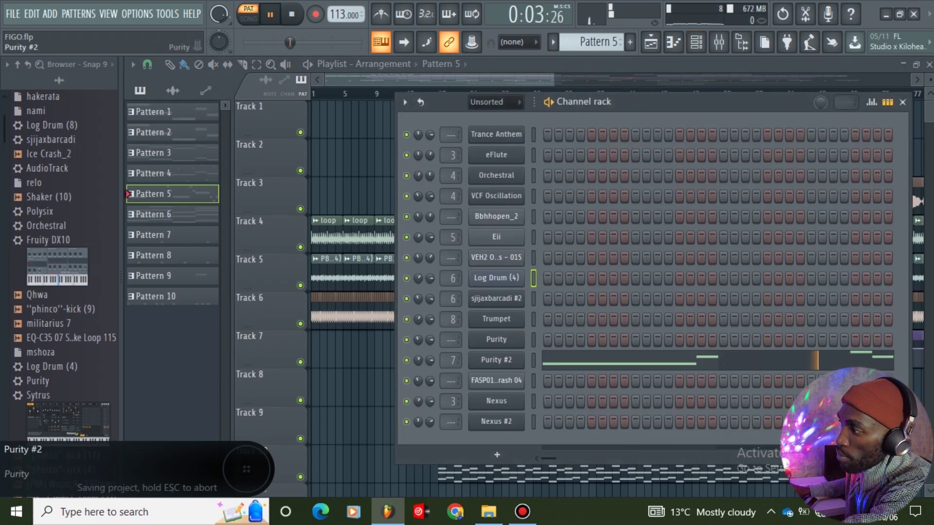
{"action": "left_click", "coordinate": [496, 360]}
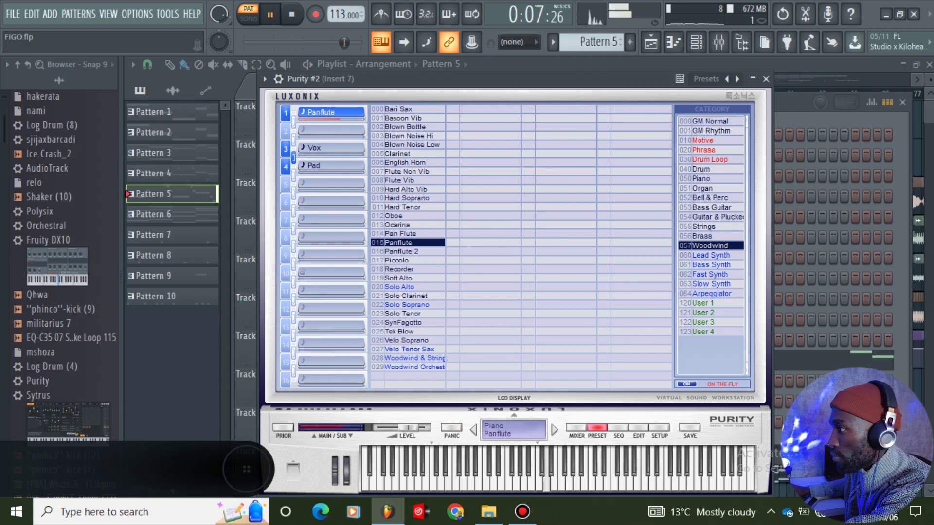
{"action": "left_click", "coordinate": [766, 79]}
{"action": "key", "text": "space"}
- Play Pattern 6 with its channels in view and inspect the Orchestral channel's instrument
{"action": "left_click", "coordinate": [173, 215]}
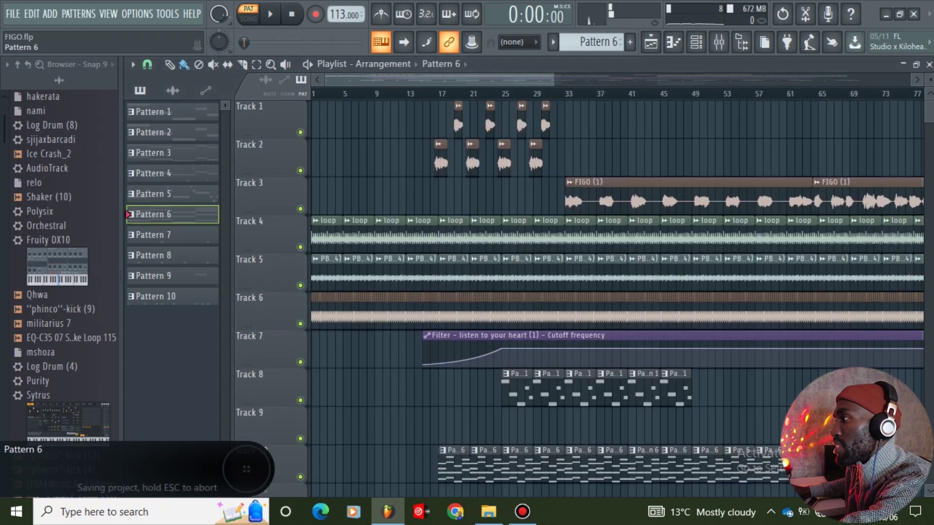
{"action": "left_click", "coordinate": [696, 43]}
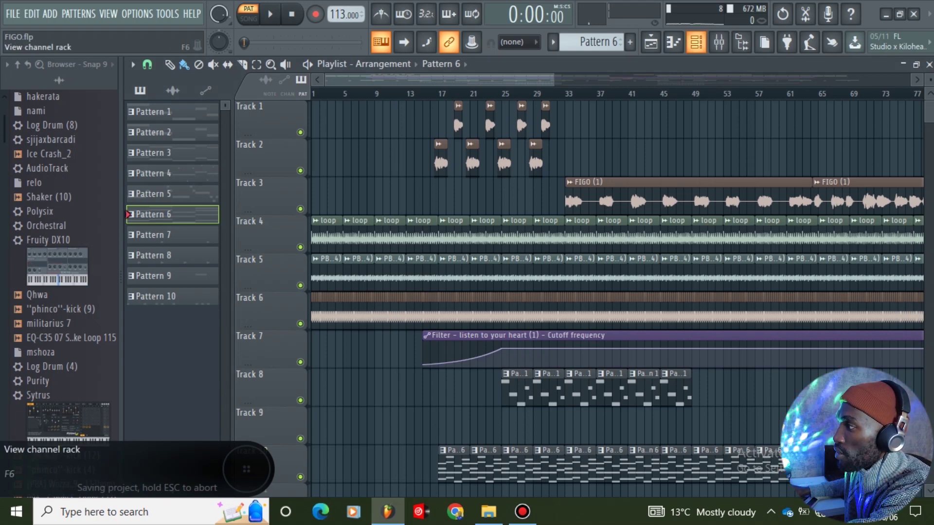
{"action": "key", "text": "space"}
{"action": "left_click", "coordinate": [696, 42]}
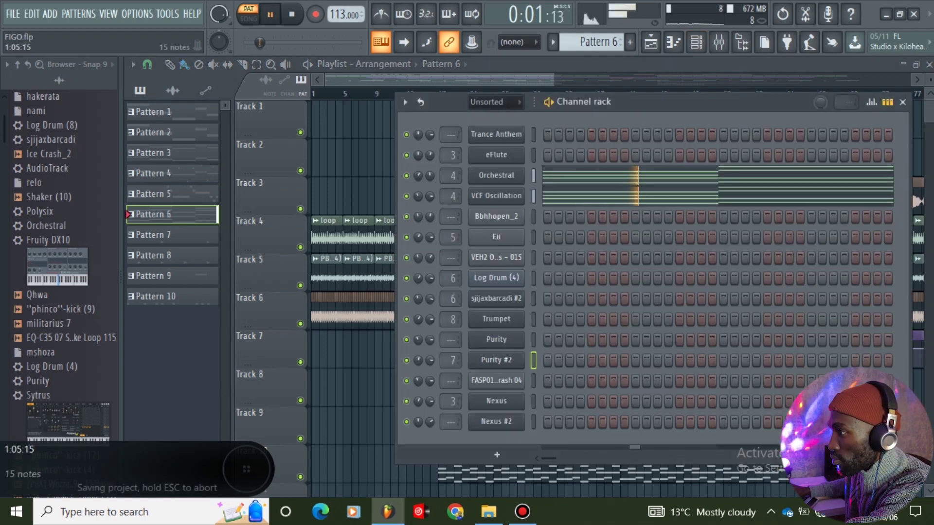
{"action": "left_click", "coordinate": [496, 175]}
{"action": "key", "text": "ctrl+s"}
{"action": "left_click", "coordinate": [608, 127]}
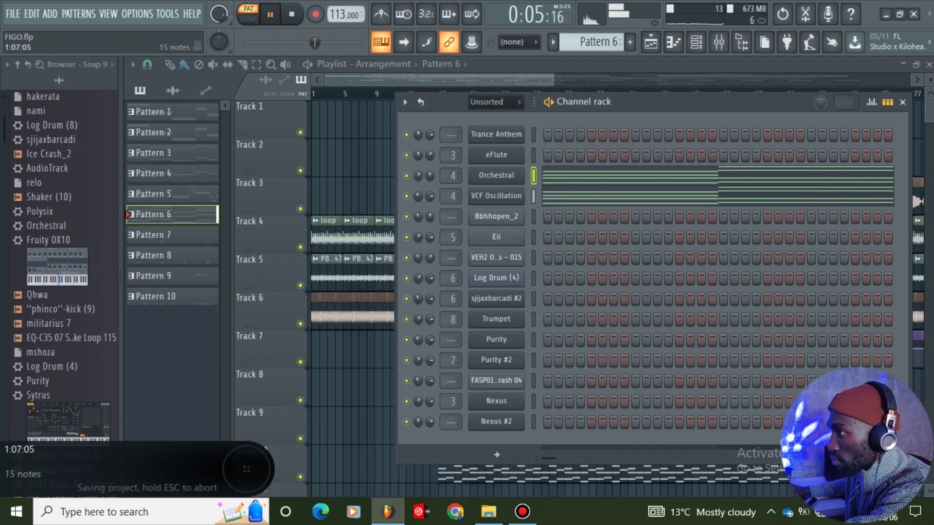
- Examine the Orchestral chord notes of Pattern 6 in the piano roll, stop playback, and return to the playlist
{"action": "left_click", "coordinate": [612, 176]}
{"action": "scroll", "coordinate": [551, 133], "scroll_direction": "up", "scroll_amount": 4}
{"action": "scroll", "coordinate": [549, 257], "scroll_direction": "up", "scroll_amount": 2}
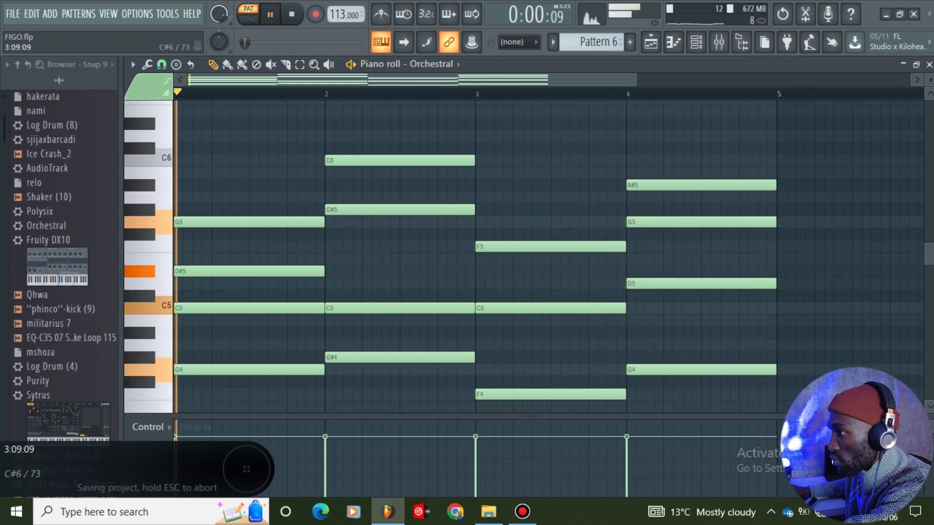
{"action": "key", "text": "space"}
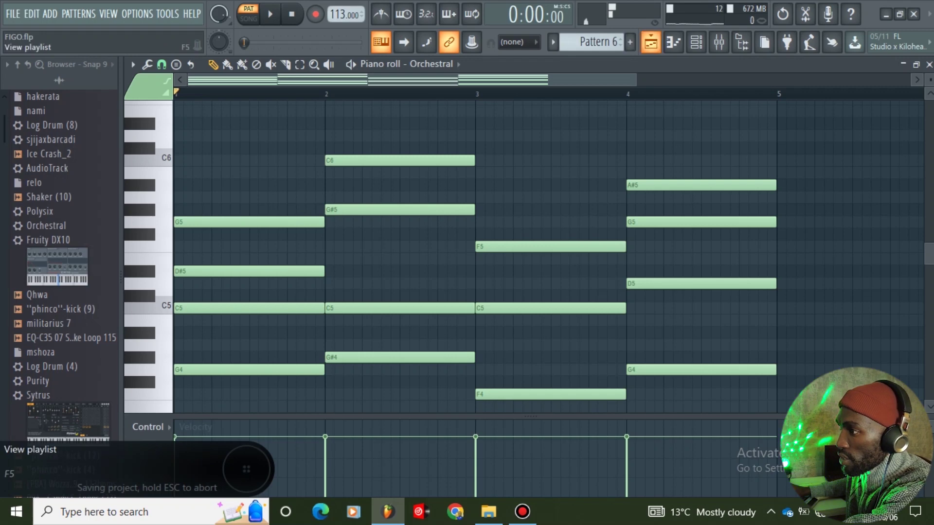
{"action": "left_click", "coordinate": [651, 42]}
- Play Pattern 7 and show its step sequence in the channel rack
{"action": "key", "text": "Down"}
{"action": "key", "text": "space"}
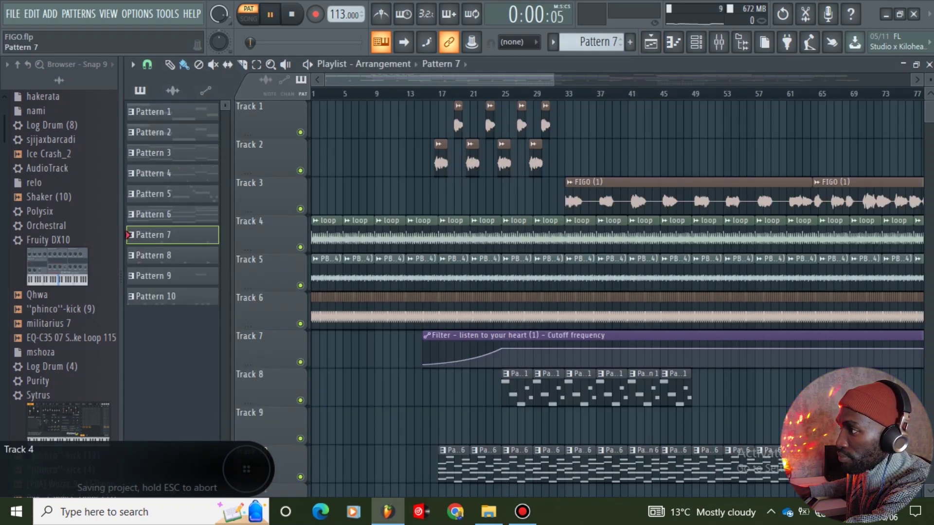
{"action": "key", "text": "F6"}
{"action": "key", "text": "F9"}
{"action": "key", "text": "F6"}
{"action": "key", "text": "F6"}
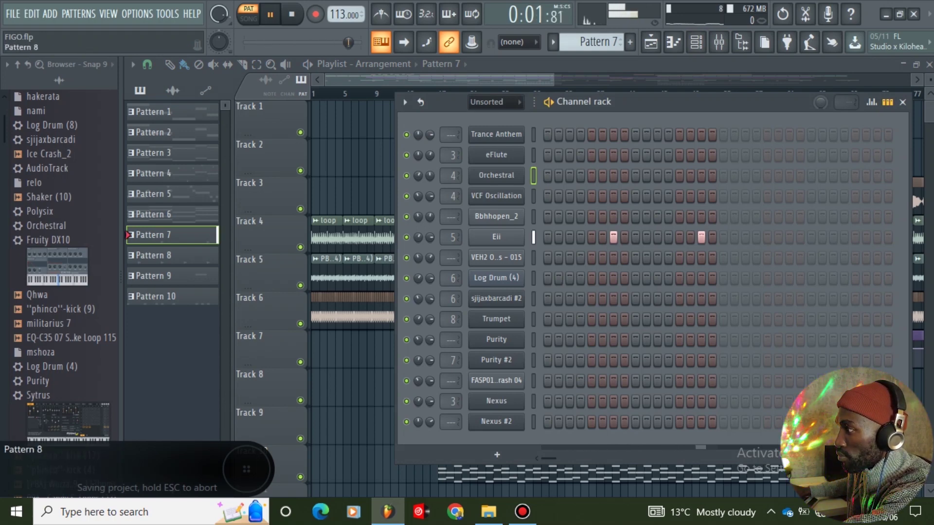
- Inspect the Fruity delay 2 effect on mixer Insert 5, stop playback, and return to the playlist
{"action": "left_click", "coordinate": [718, 42]}
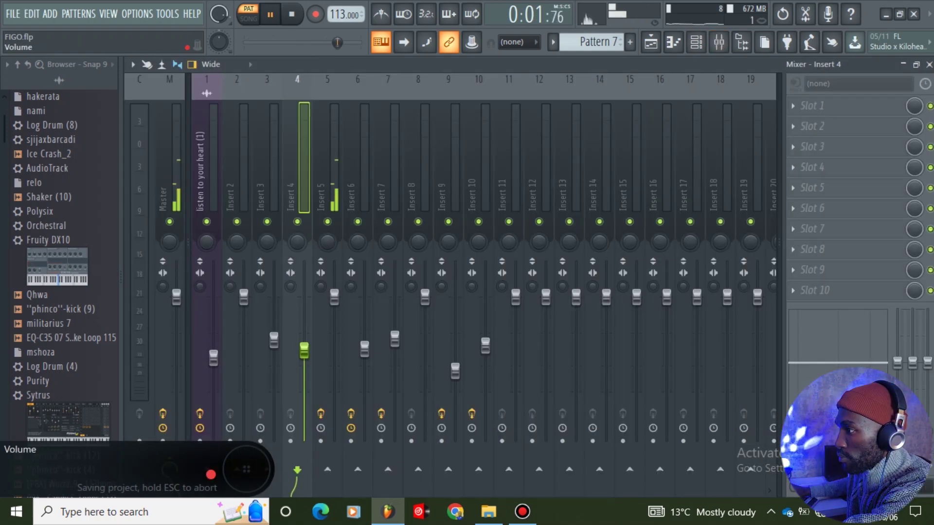
{"action": "left_click", "coordinate": [327, 180]}
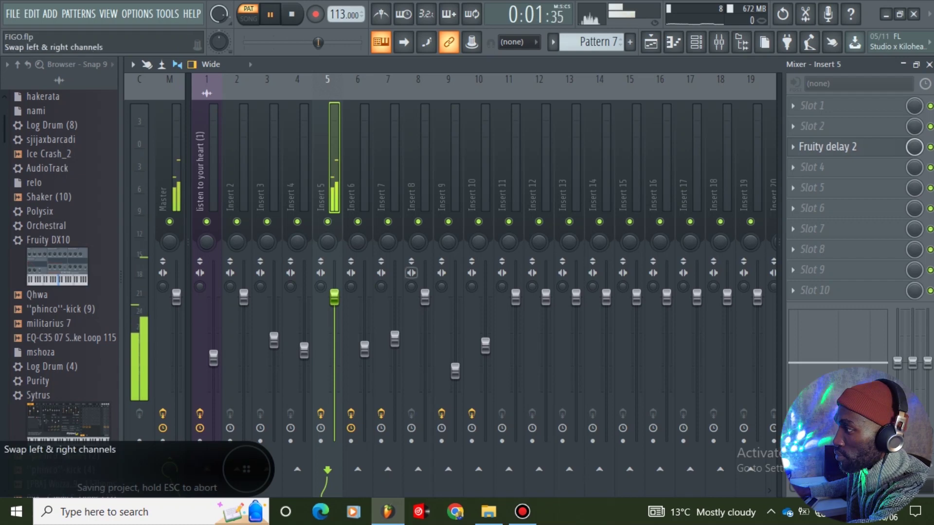
{"action": "left_click", "coordinate": [827, 147]}
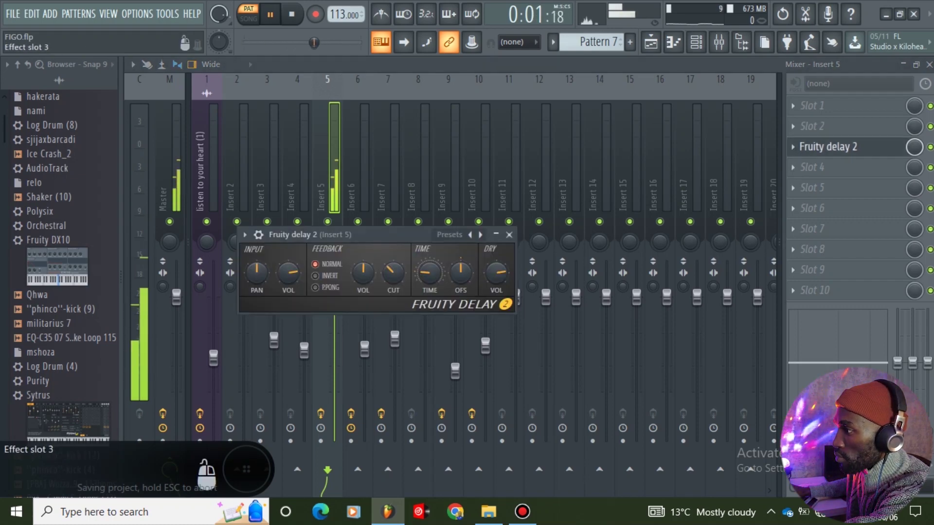
{"action": "key", "text": "space"}
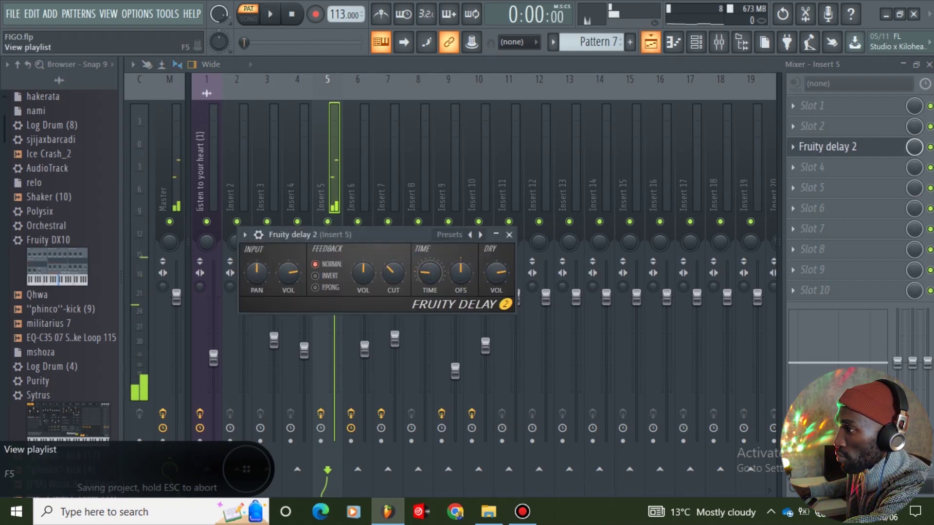
{"action": "left_click", "coordinate": [651, 43]}
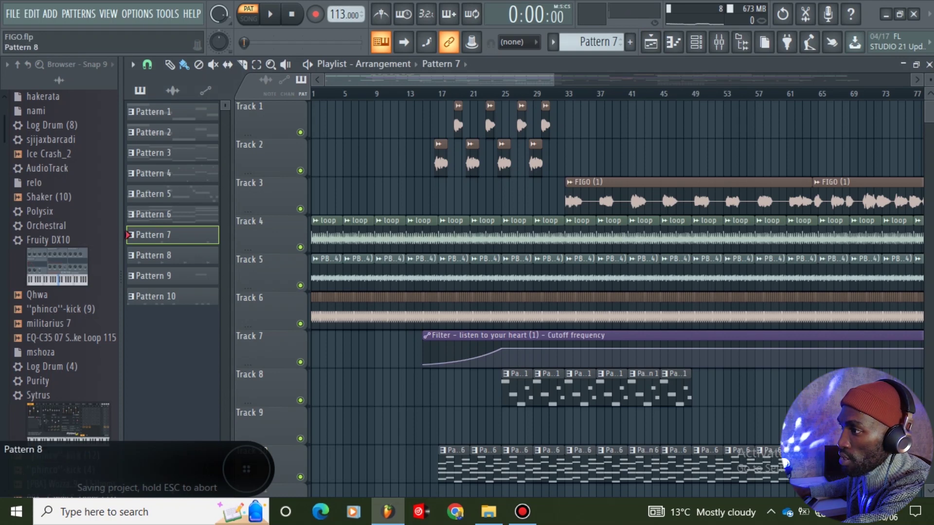
- Play Pattern 8 with its channel steps in view, and start playback of Pattern 9
{"action": "left_click", "coordinate": [168, 255]}
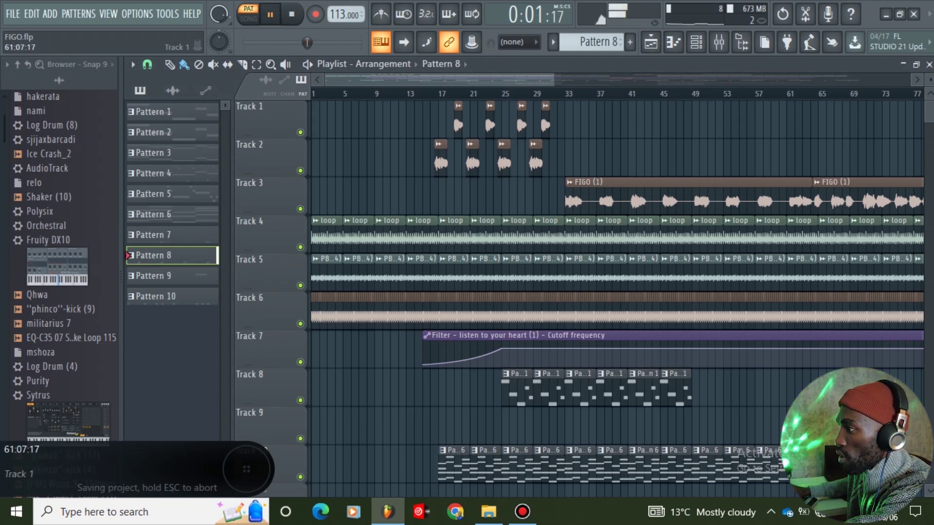
{"action": "left_click", "coordinate": [697, 43]}
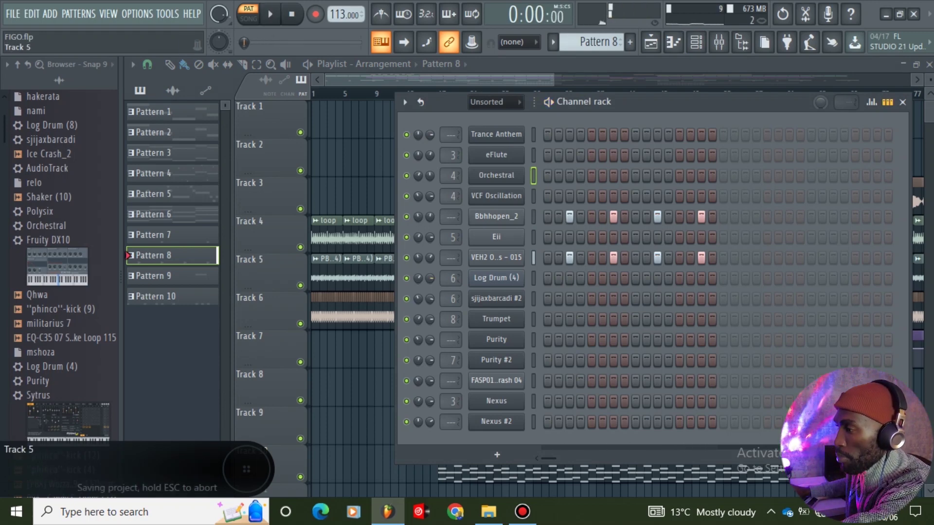
{"action": "left_click", "coordinate": [168, 276]}
{"action": "key", "text": "space"}
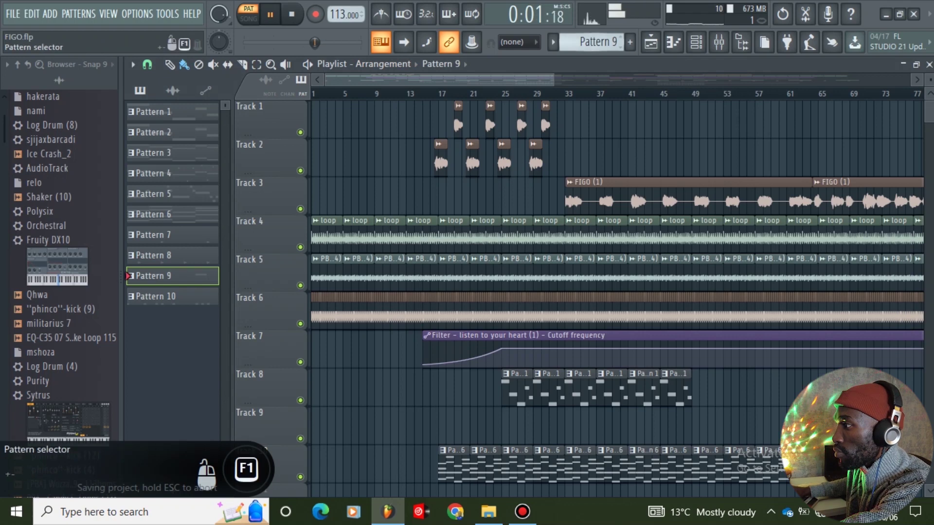
- Show Pattern 9's notes in the channel rack, inspect its Nexus #2 instrument, and stop playback
{"action": "left_click", "coordinate": [696, 43]}
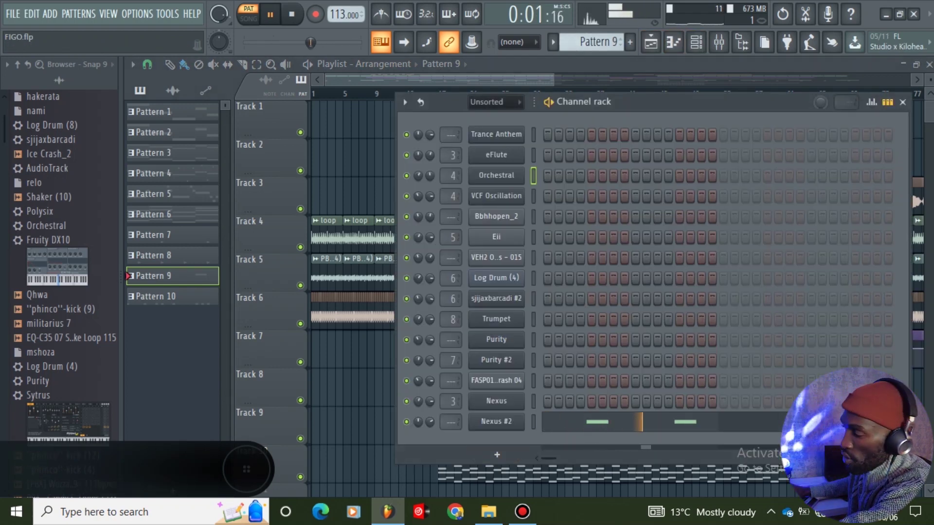
{"action": "key", "text": "ctrl+s"}
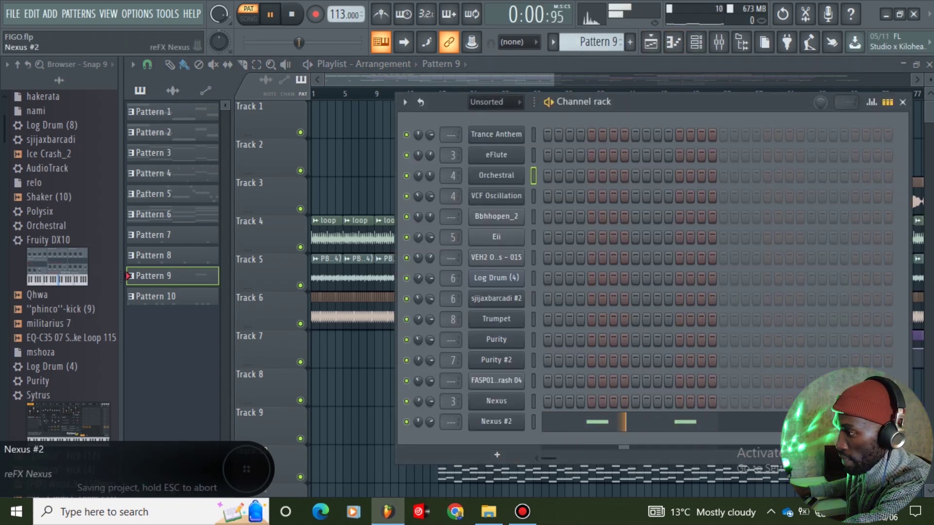
{"action": "left_click", "coordinate": [496, 421]}
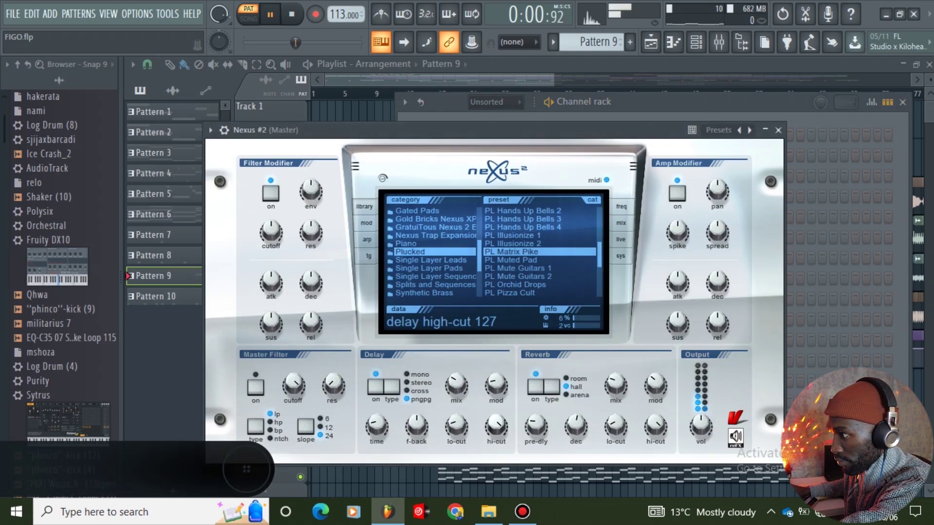
{"action": "key", "text": "space"}
{"action": "left_click", "coordinate": [779, 130]}
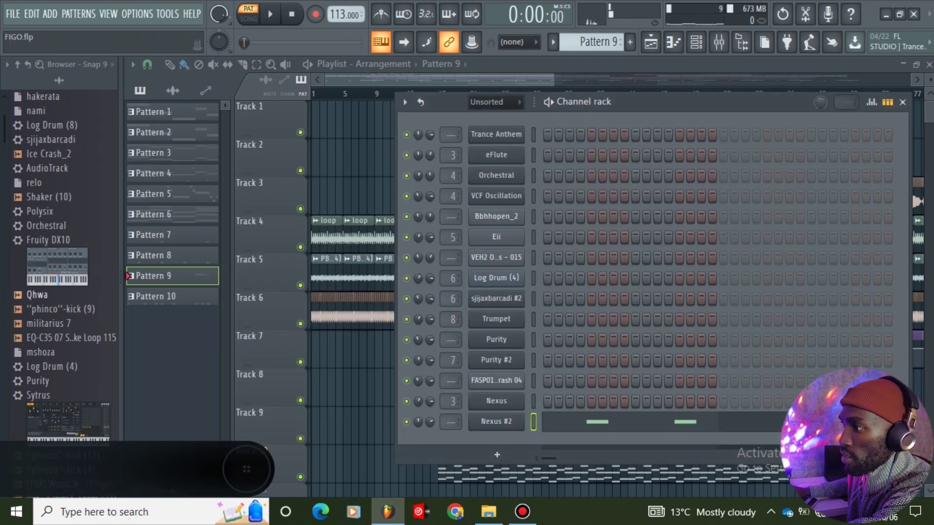
- Play Pattern 10, examine its FASP01 - Crash 04 notes in the piano roll, and stop playback
{"action": "left_click", "coordinate": [166, 296]}
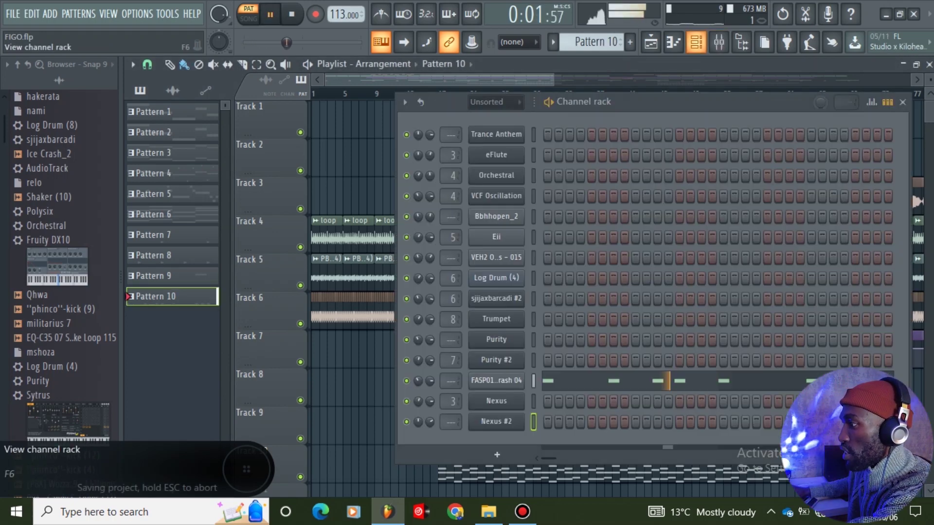
{"action": "left_click", "coordinate": [697, 41]}
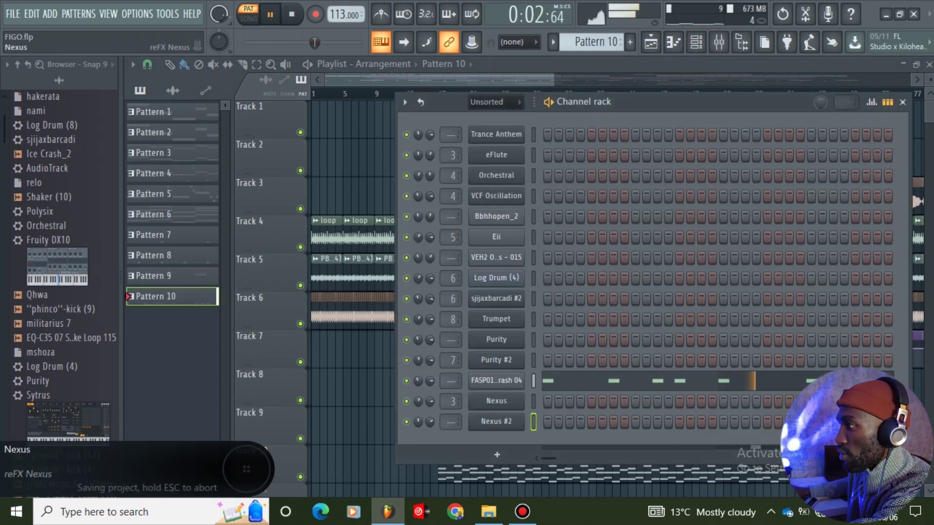
{"action": "left_click", "coordinate": [569, 381]}
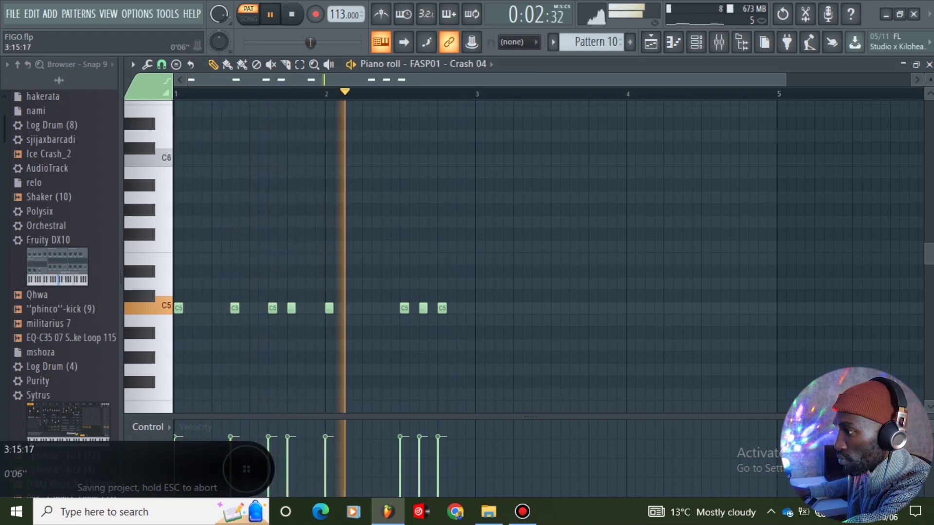
{"action": "key", "text": "space"}
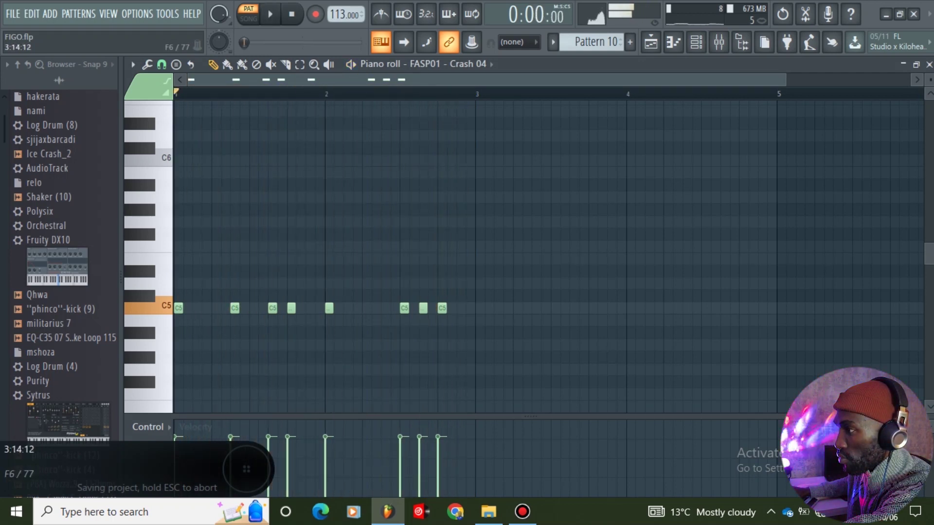
- Switch playback to song mode and play the full arrangement from the start in the playlist
{"action": "left_click", "coordinate": [249, 14]}
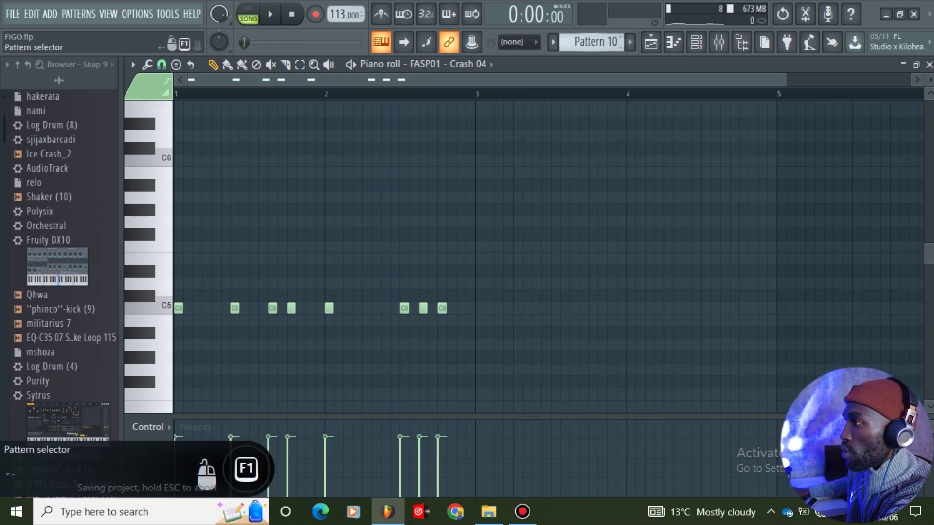
{"action": "left_click", "coordinate": [651, 42]}
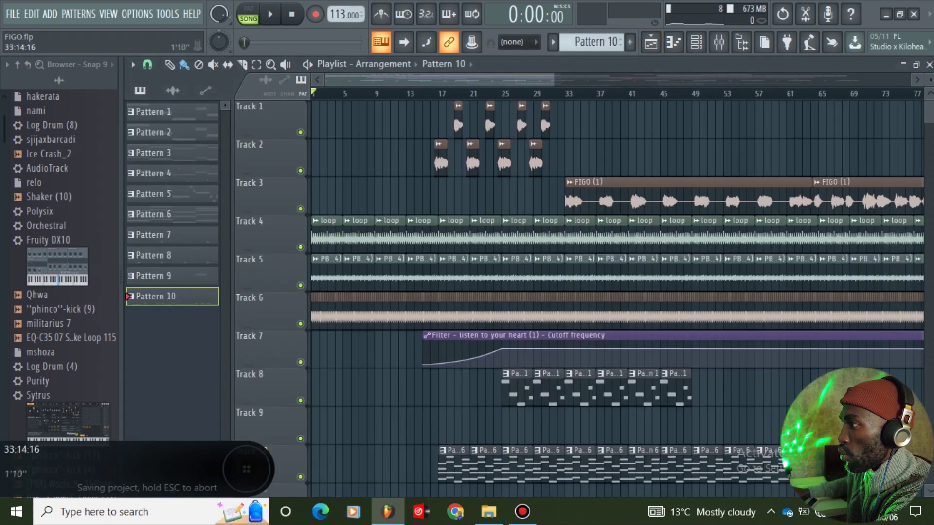
{"action": "scroll", "coordinate": [452, 112], "scroll_direction": "down", "scroll_amount": 5}
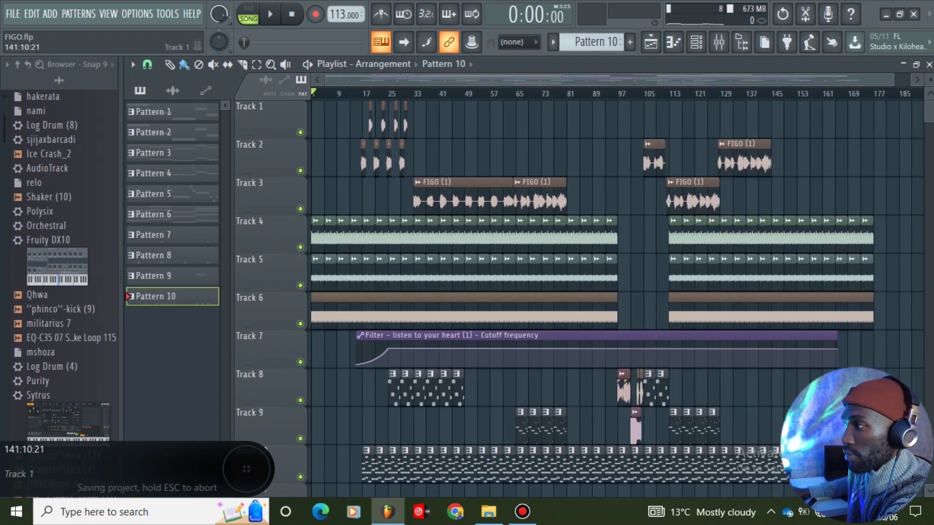
{"action": "key", "text": "space"}
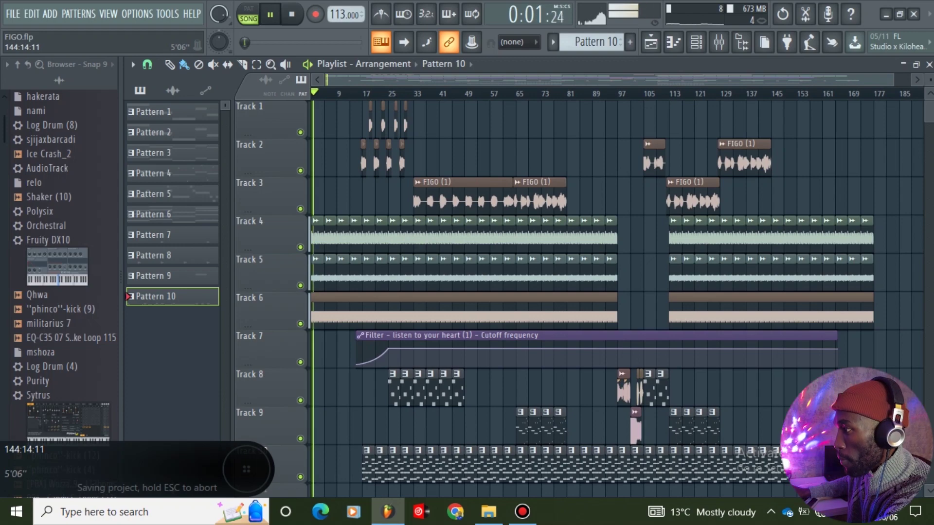
- Look over the intro section across the upper and middle playlist tracks during playback, and pause the song
{"action": "scroll", "coordinate": [452, 195], "scroll_direction": "up", "scroll_amount": 6}
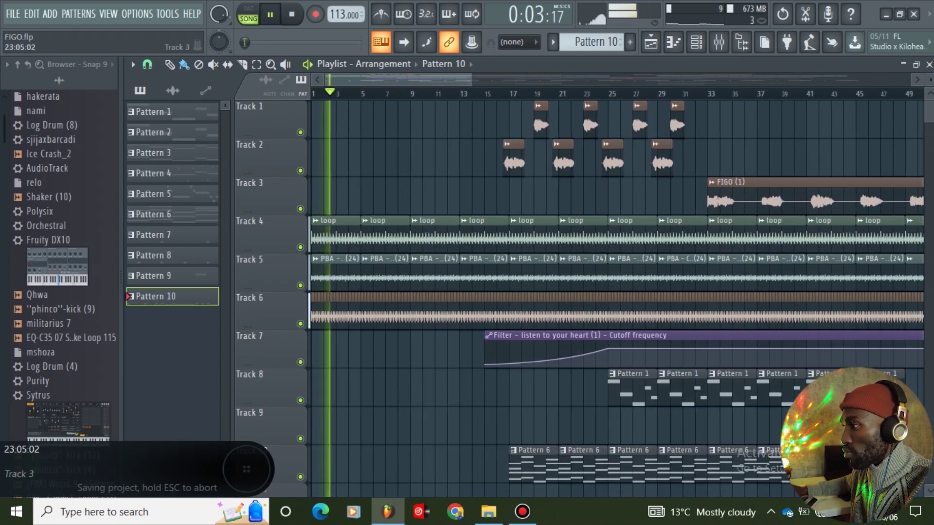
{"action": "scroll", "coordinate": [585, 197], "scroll_direction": "down", "scroll_amount": 6}
{"action": "scroll", "coordinate": [609, 312], "scroll_direction": "up", "scroll_amount": 3}
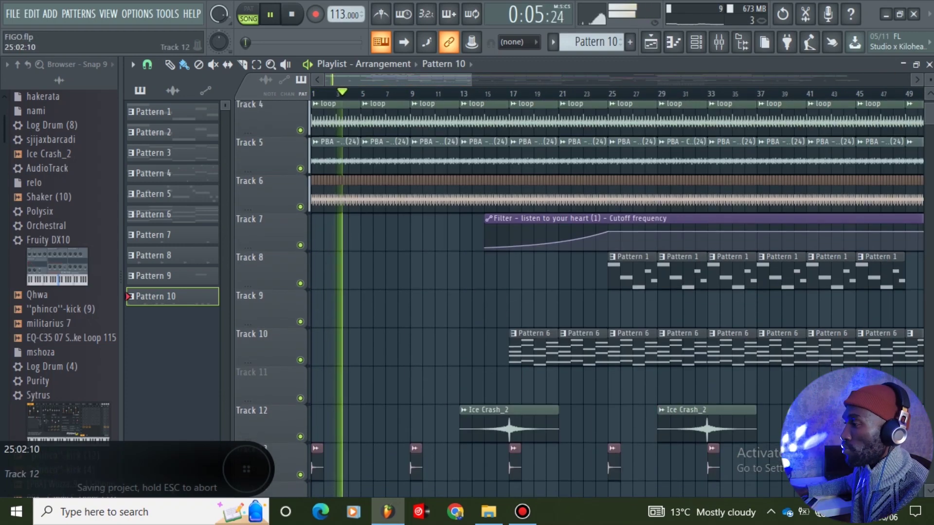
{"action": "scroll", "coordinate": [465, 113], "scroll_direction": "up", "scroll_amount": 3}
{"action": "scroll", "coordinate": [465, 113], "scroll_direction": "down", "scroll_amount": 3}
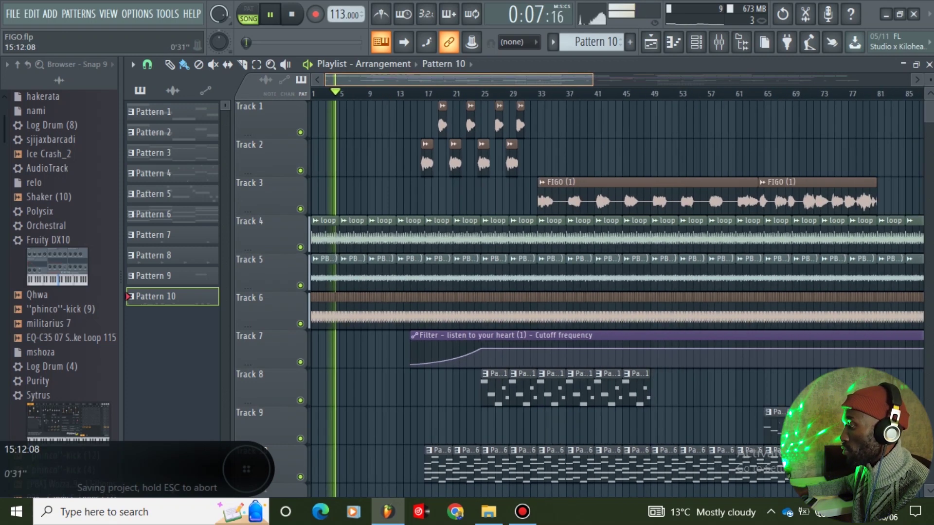
{"action": "scroll", "coordinate": [426, 112], "scroll_direction": "down", "scroll_amount": 1}
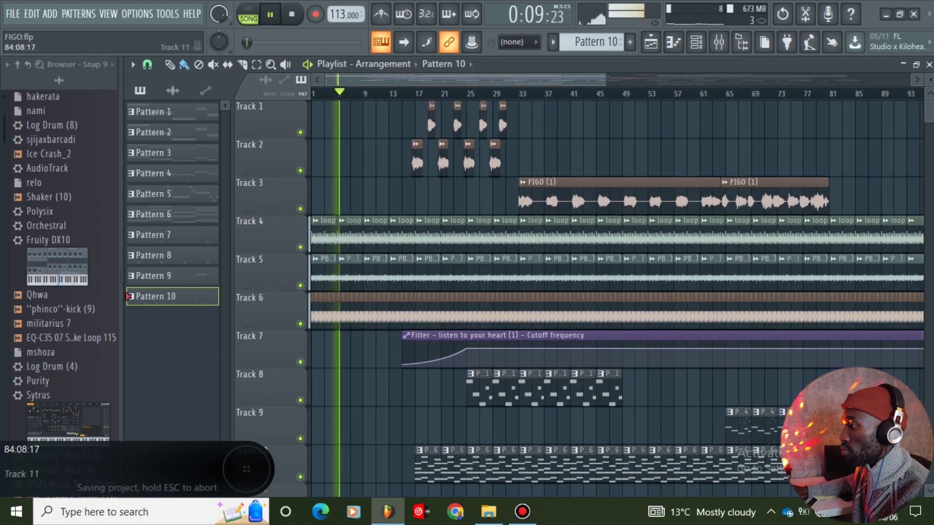
{"action": "key", "text": "space"}
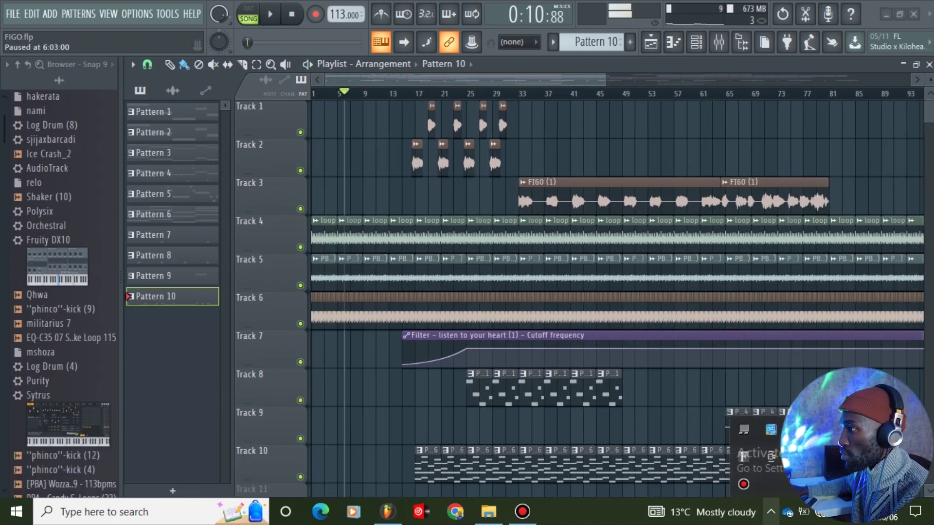
- Resume song playback and examine the clips on Tracks 6 to 15 before returning to Track 1
{"action": "key", "text": "space"}
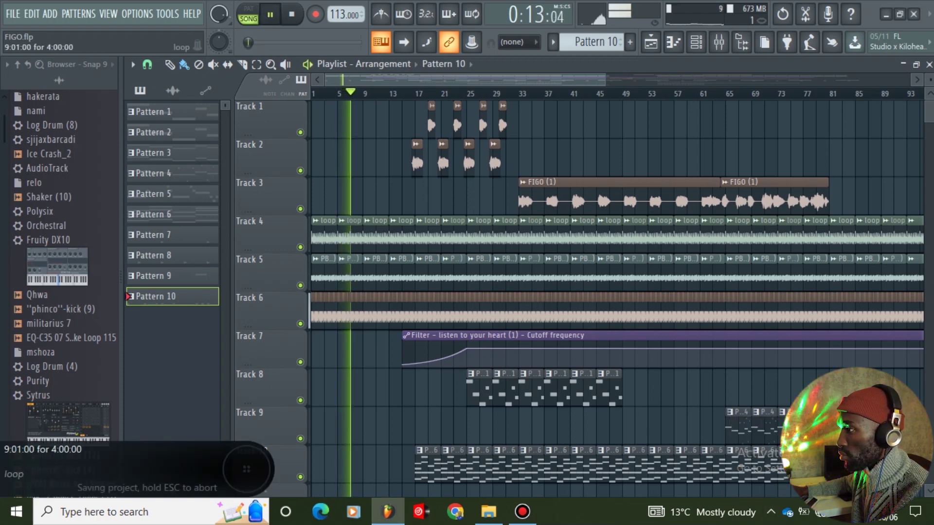
{"action": "scroll", "coordinate": [426, 112], "scroll_direction": "down", "scroll_amount": 3}
{"action": "scroll", "coordinate": [583, 300], "scroll_direction": "down", "scroll_amount": 3}
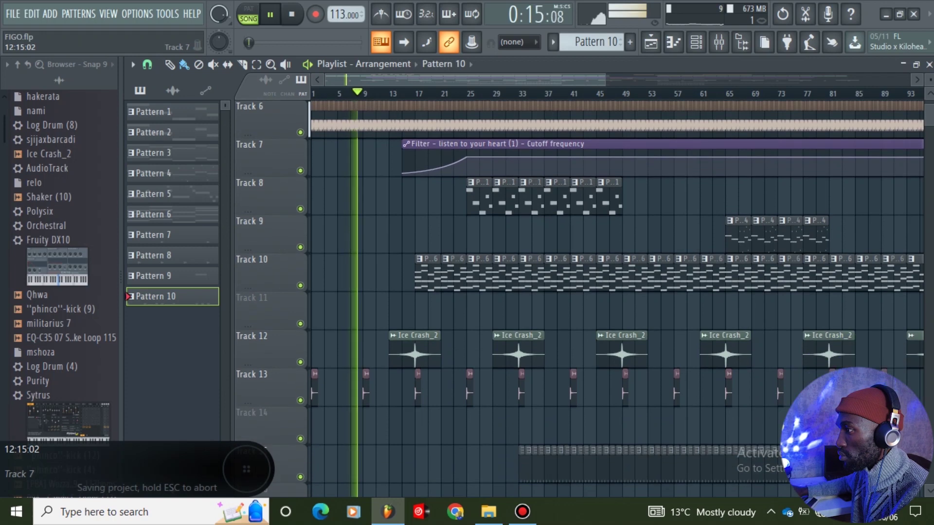
{"action": "scroll", "coordinate": [584, 299], "scroll_direction": "up", "scroll_amount": 3}
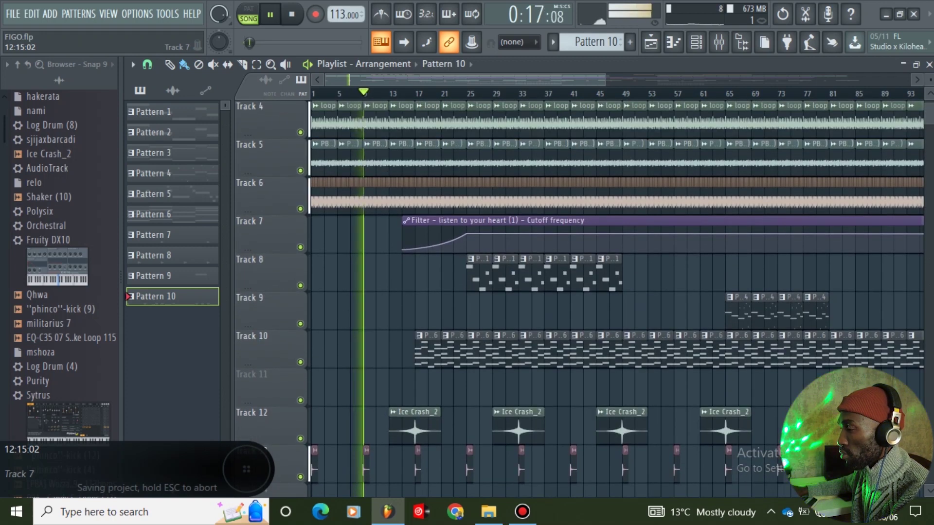
{"action": "scroll", "coordinate": [426, 113], "scroll_direction": "up", "scroll_amount": 3}
{"action": "key", "text": "ctrl+s"}
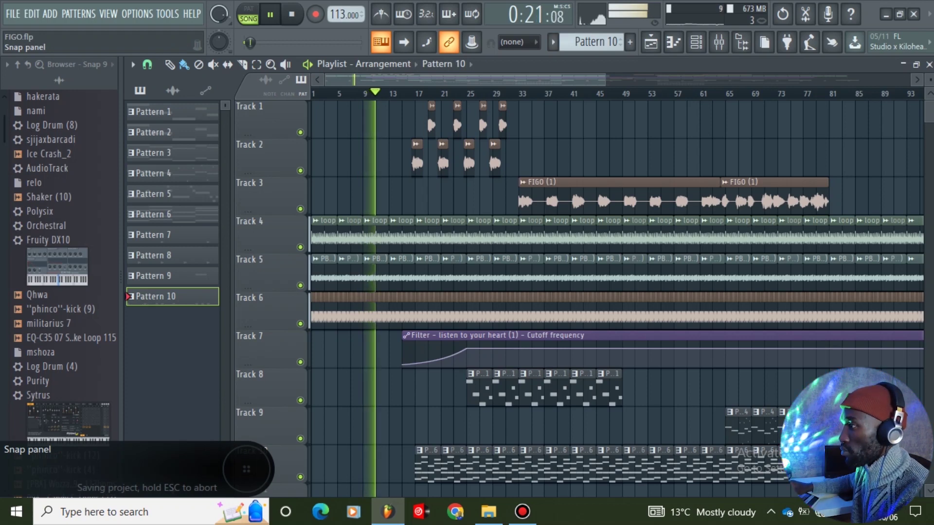
{"action": "mouse_move", "coordinate": [488, 511]}
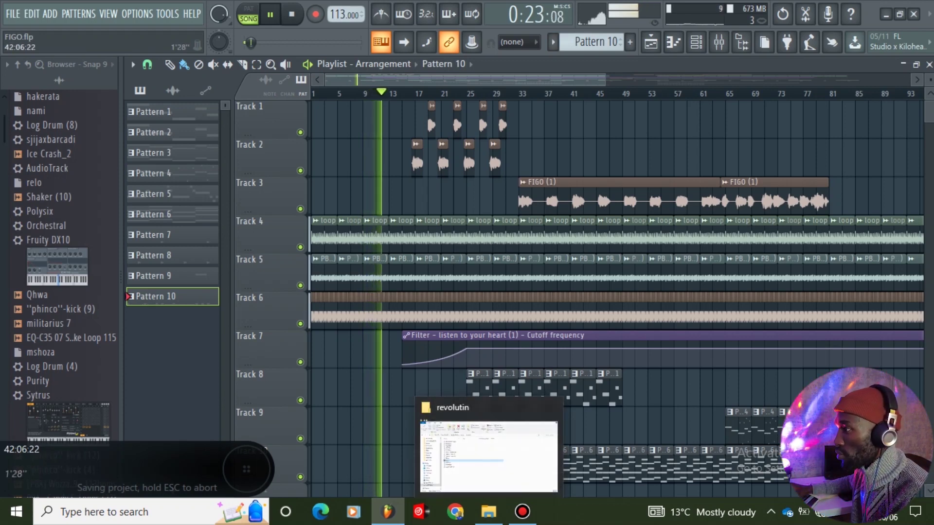
- Survey the whole song arrangement from Track 1 down to Track 21 while it plays, and return to the first tracks
{"action": "scroll", "coordinate": [481, 113], "scroll_direction": "up", "scroll_amount": 3}
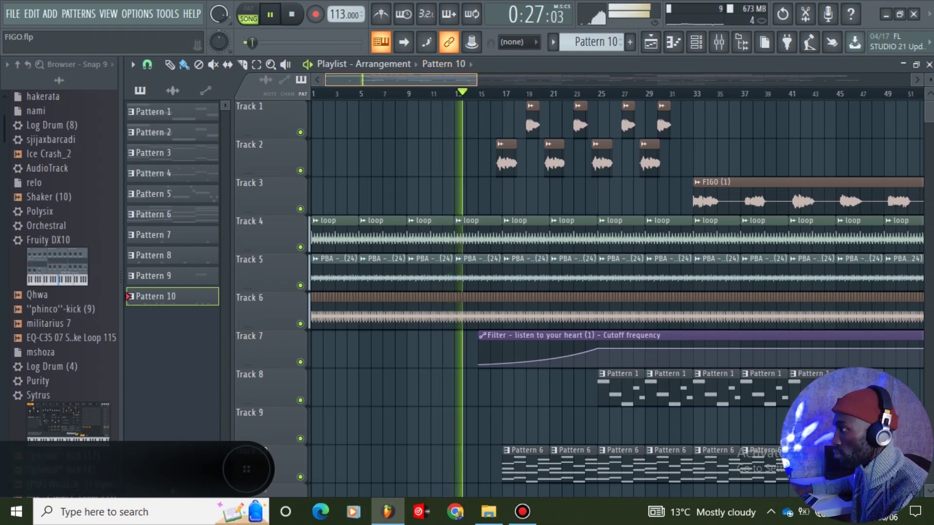
{"action": "scroll", "coordinate": [439, 151], "scroll_direction": "down", "scroll_amount": 5}
{"action": "key", "text": "ctrl+s"}
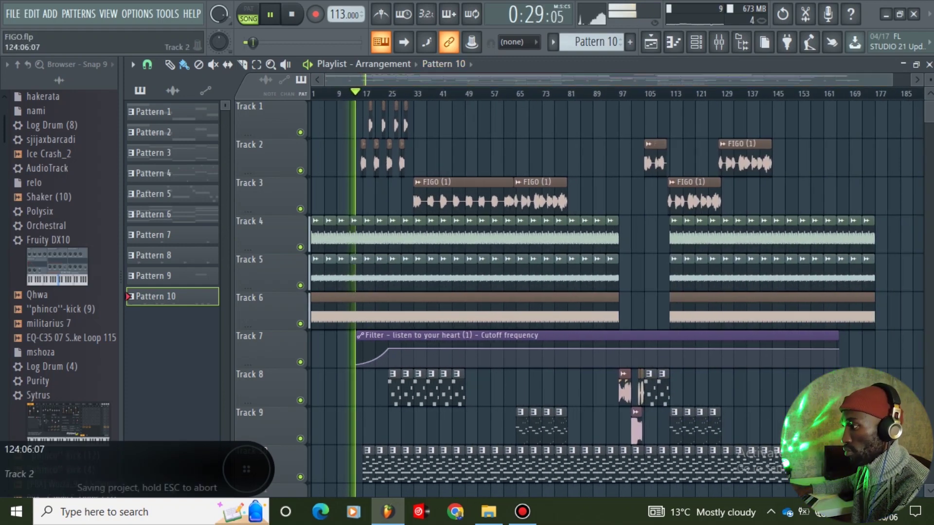
{"action": "scroll", "coordinate": [680, 155], "scroll_direction": "down", "scroll_amount": 8}
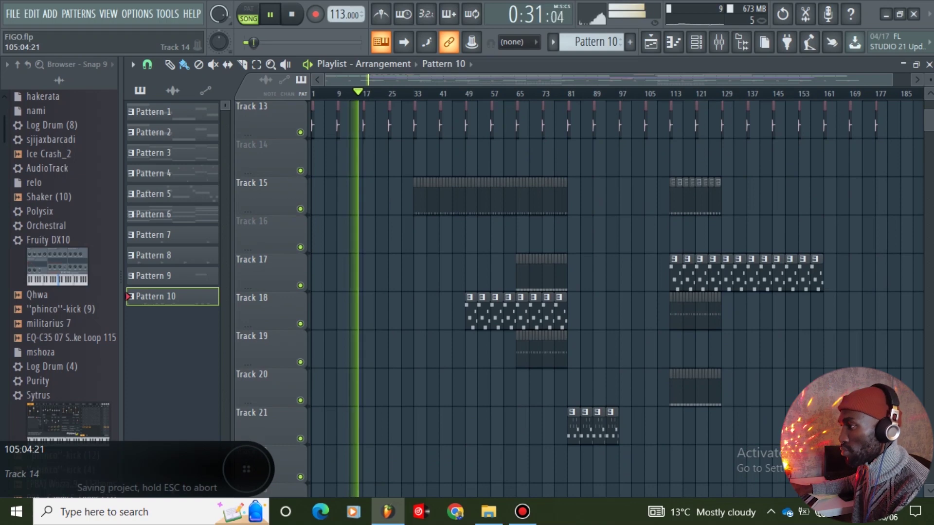
{"action": "scroll", "coordinate": [579, 291], "scroll_direction": "up", "scroll_amount": 7}
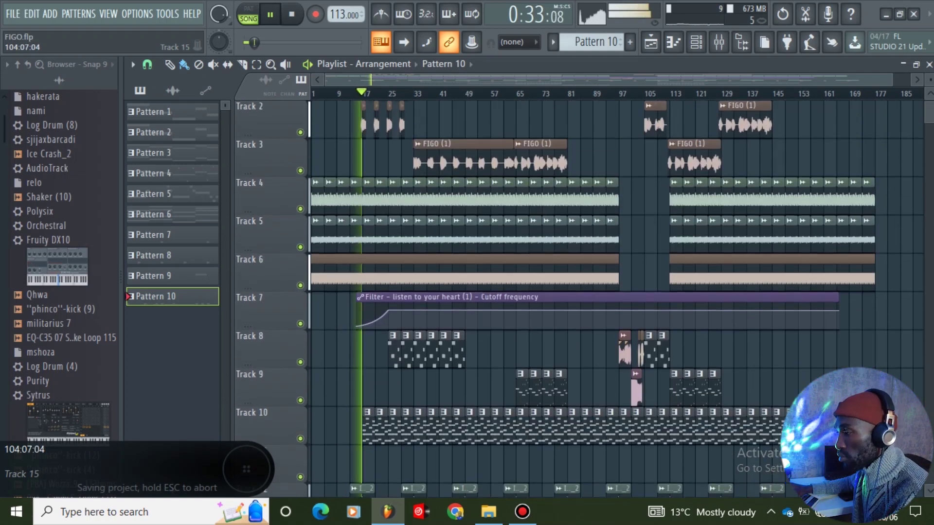
{"action": "scroll", "coordinate": [579, 292], "scroll_direction": "up", "scroll_amount": 1}
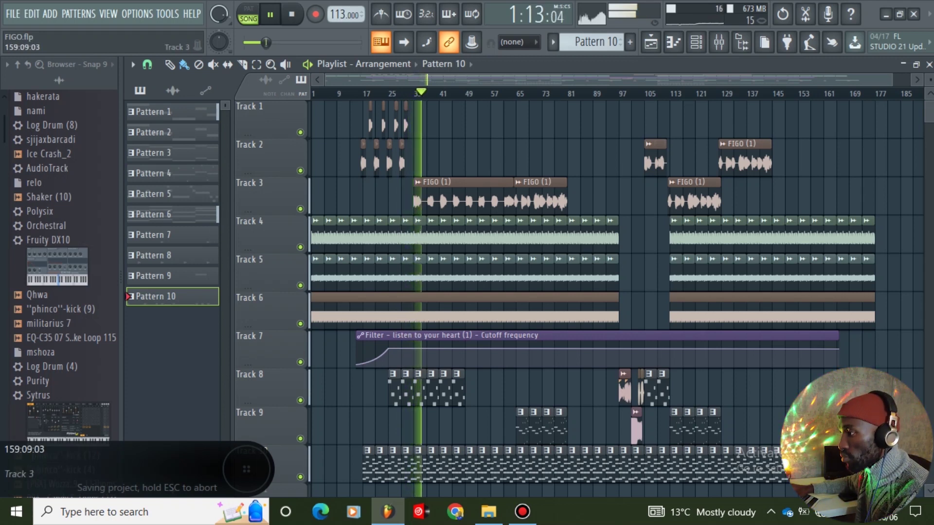
{"action": "scroll", "coordinate": [579, 292], "scroll_direction": "down", "scroll_amount": 7}
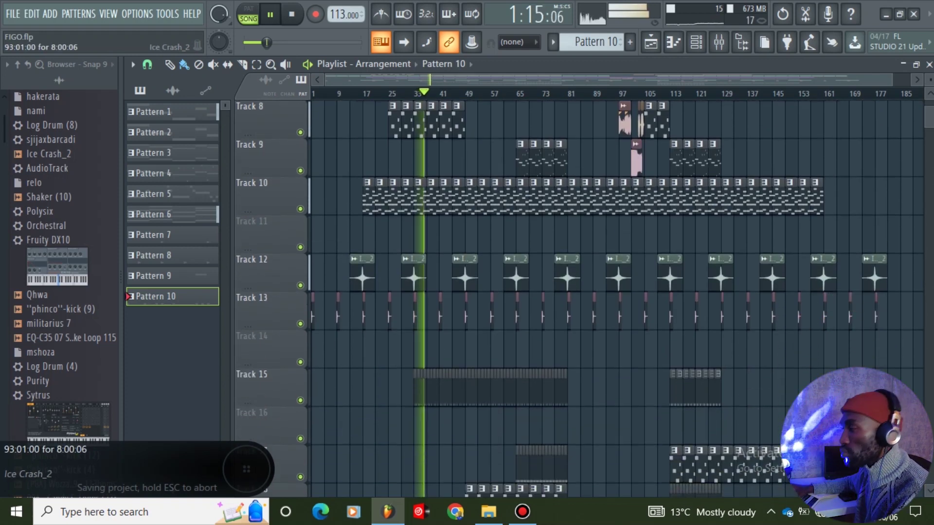
{"action": "scroll", "coordinate": [579, 291], "scroll_direction": "up", "scroll_amount": 7}
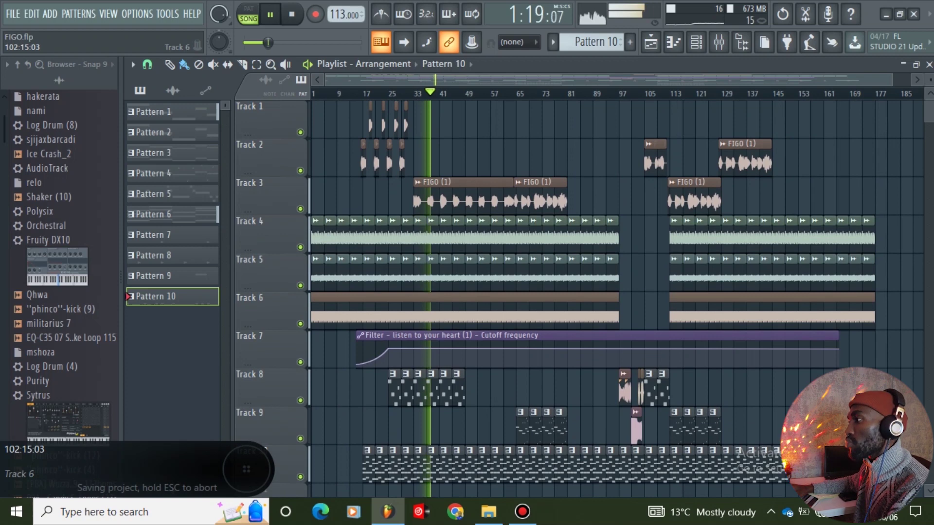
- Inspect the eFlute notes of a Pattern 2 clip on Track 18 in the piano roll, and return to the playlist
{"action": "left_click_drag", "start_coordinate": [893, 80], "coordinate": [704, 80]}
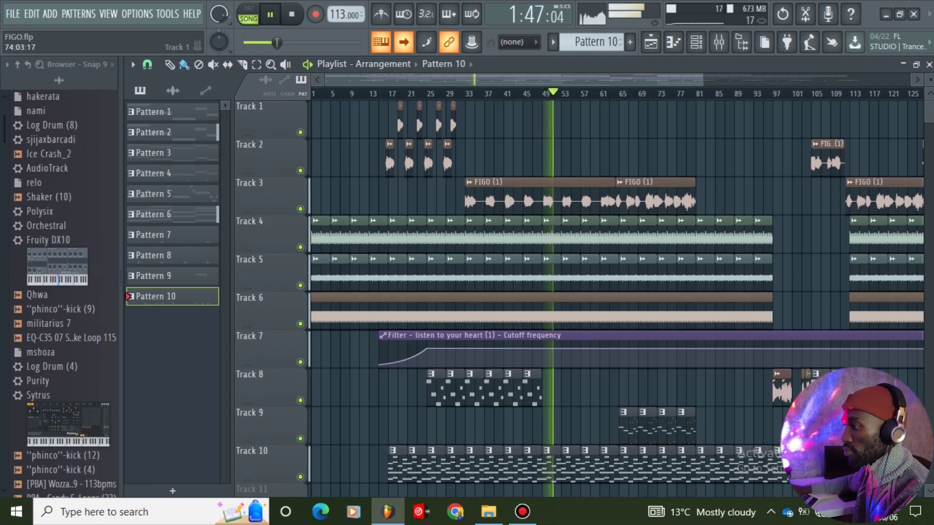
{"action": "scroll", "coordinate": [613, 292], "scroll_direction": "down", "scroll_amount": 6}
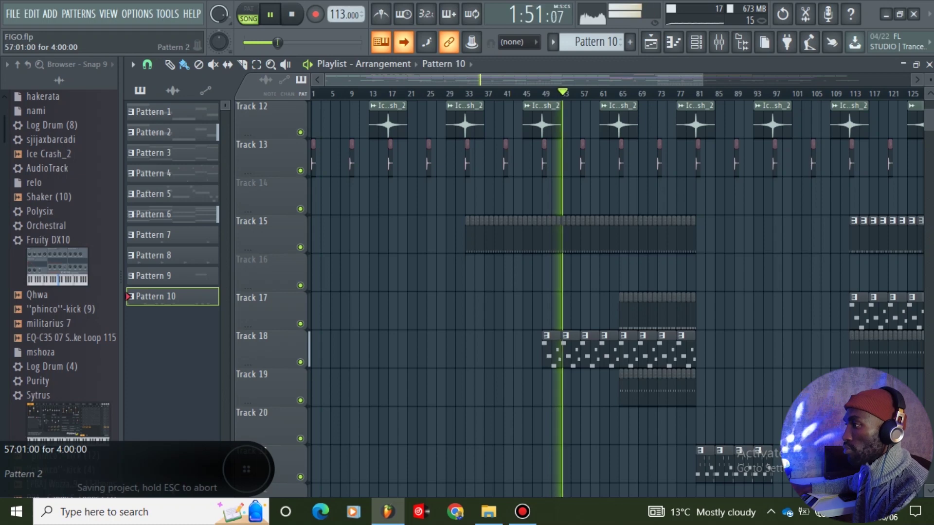
{"action": "double_click", "coordinate": [589, 352]}
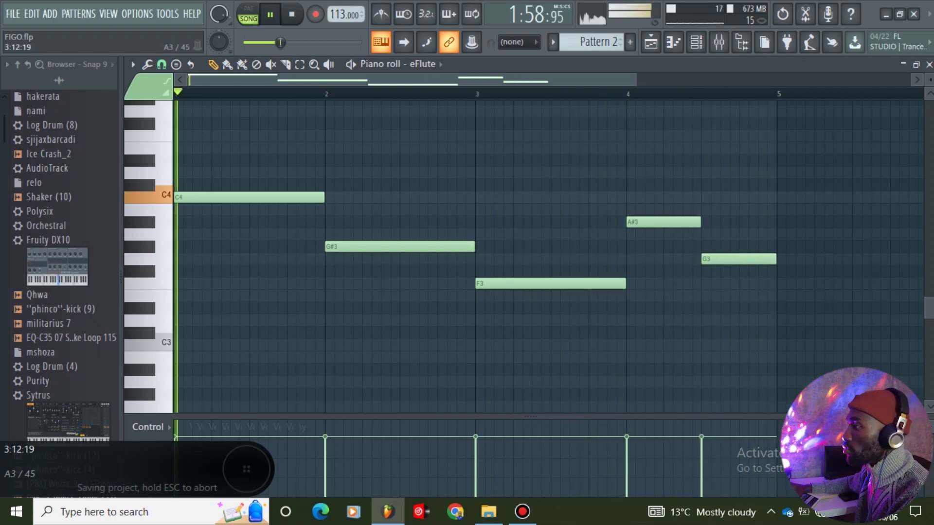
{"action": "left_click", "coordinate": [651, 42]}
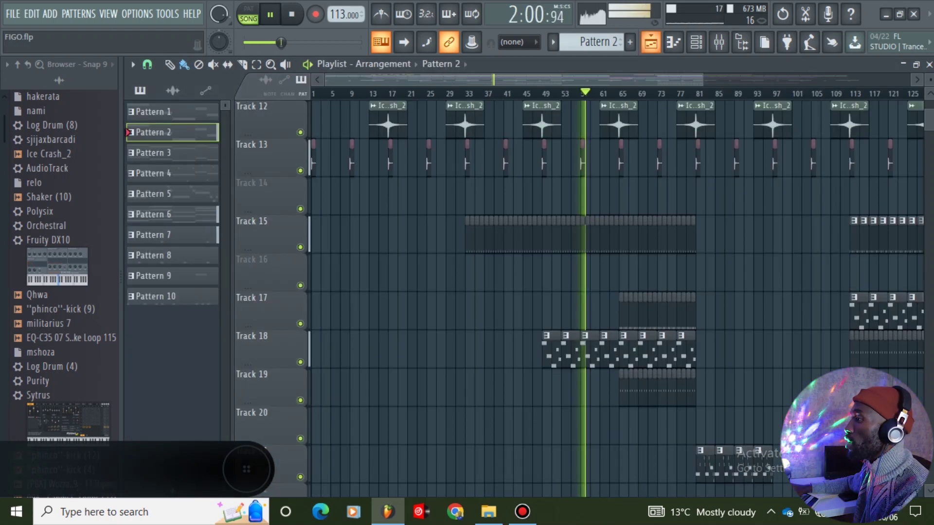
- Show the second half of the arrangement, from about bar 53 onward, while the song plays
{"action": "scroll", "coordinate": [618, 292], "scroll_direction": "up", "scroll_amount": 10}
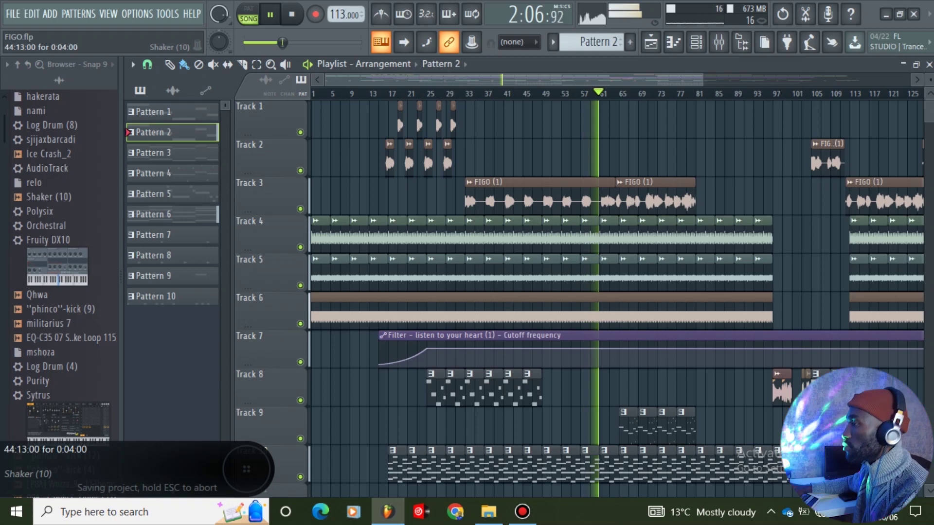
{"action": "left_click_drag", "start_coordinate": [626, 79], "coordinate": [776, 80]}
{"action": "scroll", "coordinate": [273, 234], "scroll_direction": "down", "scroll_amount": 2}
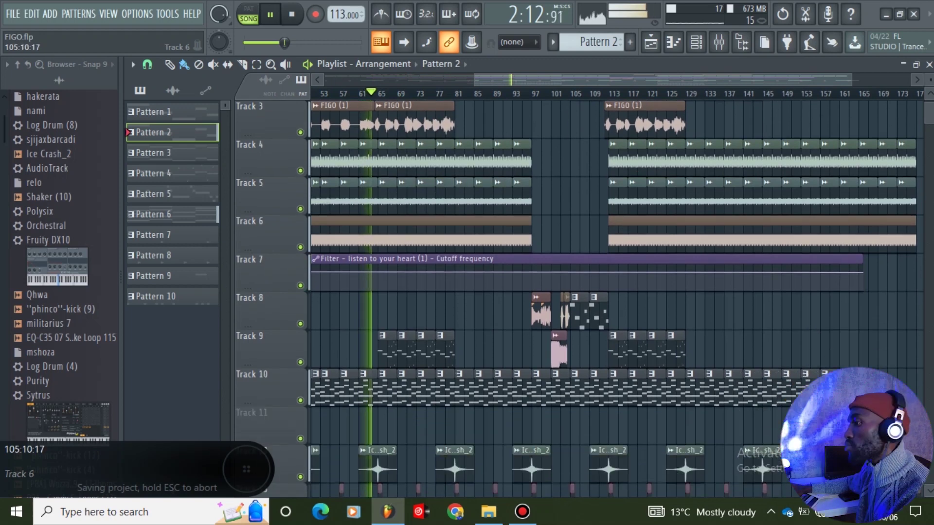
- Review the second half of the arrangement down to Track 21 while the song plays, and return to Track 1
{"action": "scroll", "coordinate": [272, 233], "scroll_direction": "down", "scroll_amount": 3}
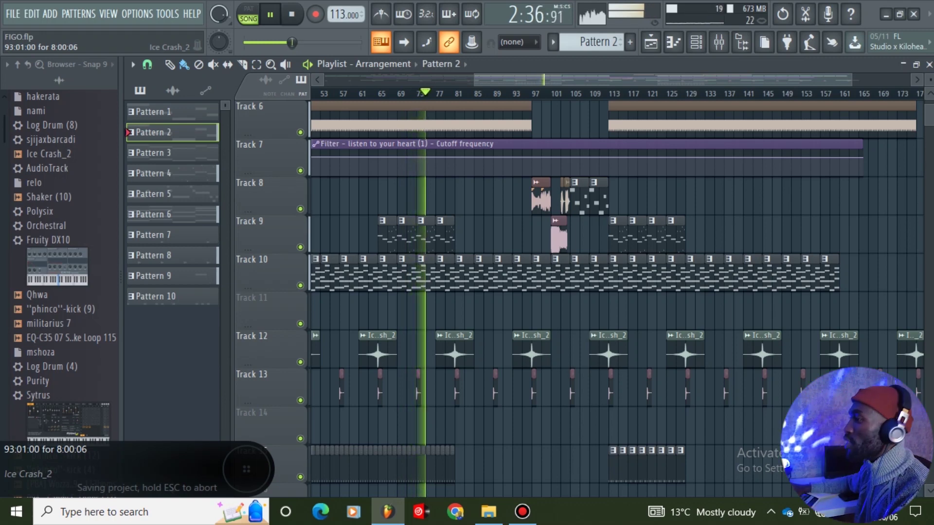
{"action": "scroll", "coordinate": [612, 297], "scroll_direction": "down", "scroll_amount": 10}
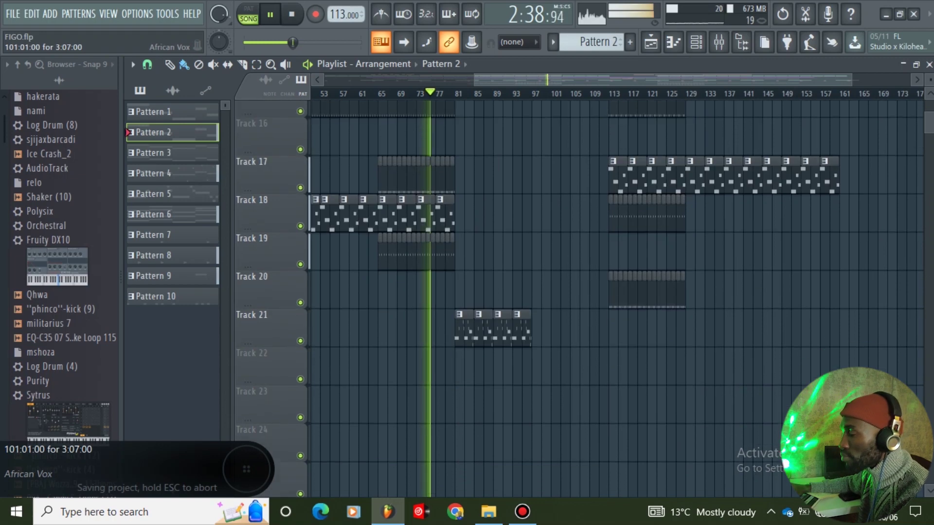
{"action": "scroll", "coordinate": [613, 300], "scroll_direction": "up", "scroll_amount": 2}
{"action": "scroll", "coordinate": [613, 297], "scroll_direction": "up", "scroll_amount": 14}
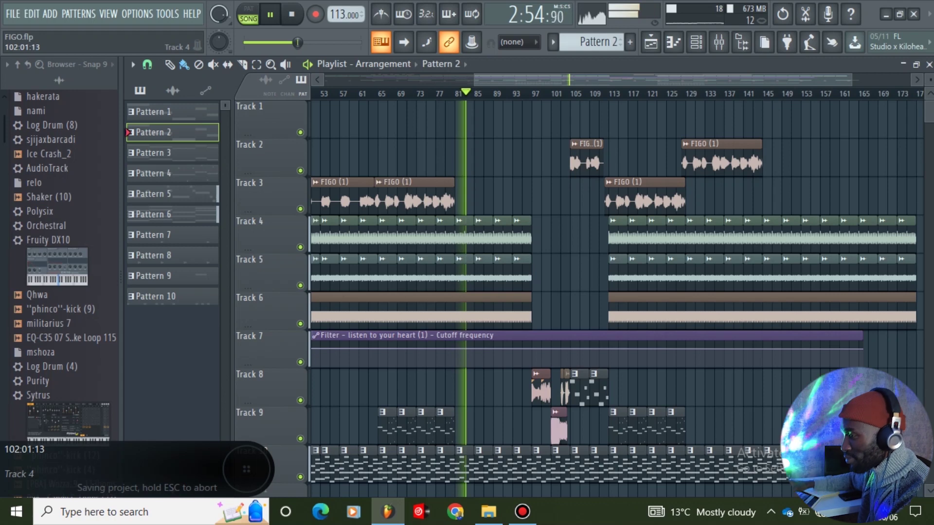
- Inspect the Purity #2 notes of a Pattern 5 clip on Track 21 in the piano roll, and return to the playlist
{"action": "scroll", "coordinate": [613, 292], "scroll_direction": "down", "scroll_amount": 10}
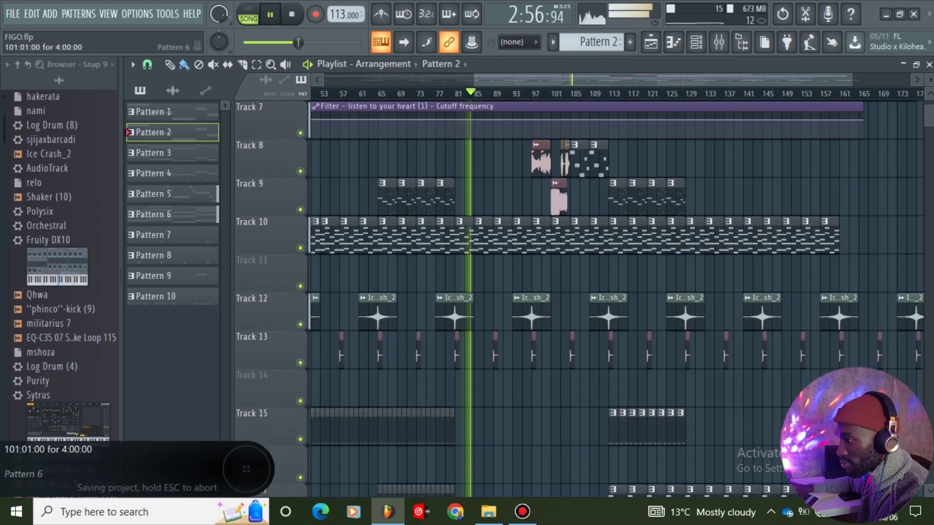
{"action": "double_click", "coordinate": [503, 388]}
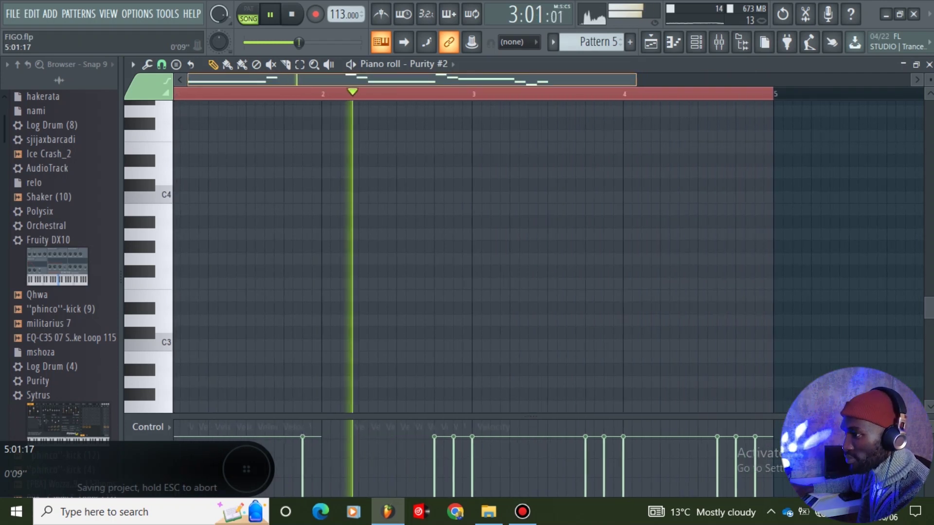
{"action": "scroll", "coordinate": [363, 246], "scroll_direction": "up", "scroll_amount": 11}
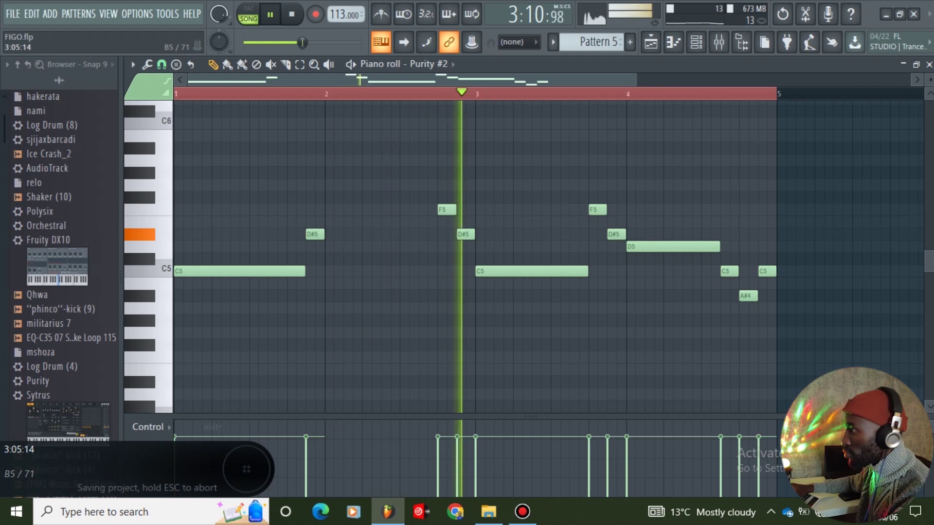
{"action": "left_click", "coordinate": [651, 43]}
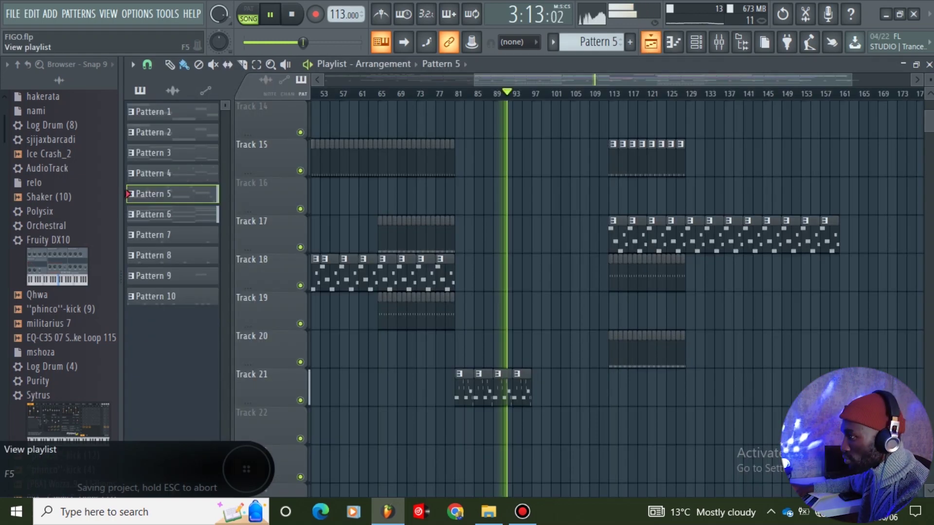
- Examine the breakdown between bars 97 and 113 up close, covering its effects, Pattern 1 and FIGO vocal clips during playback
{"action": "scroll", "coordinate": [560, 238], "scroll_direction": "up", "scroll_amount": 6}
{"action": "scroll", "coordinate": [560, 238], "scroll_direction": "up", "scroll_amount": 2}
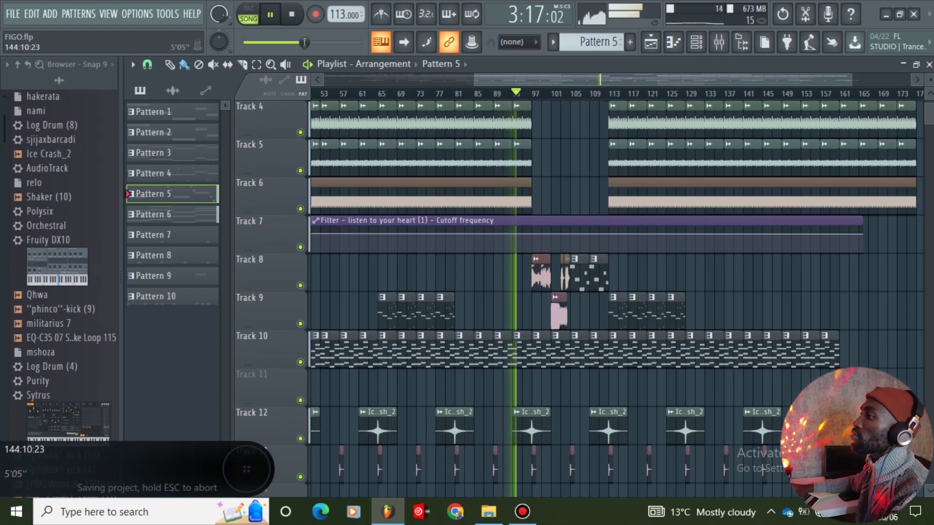
{"action": "left_click_drag", "start_coordinate": [851, 80], "coordinate": [662, 80]}
{"action": "scroll", "coordinate": [560, 293], "scroll_direction": "down", "scroll_amount": 2}
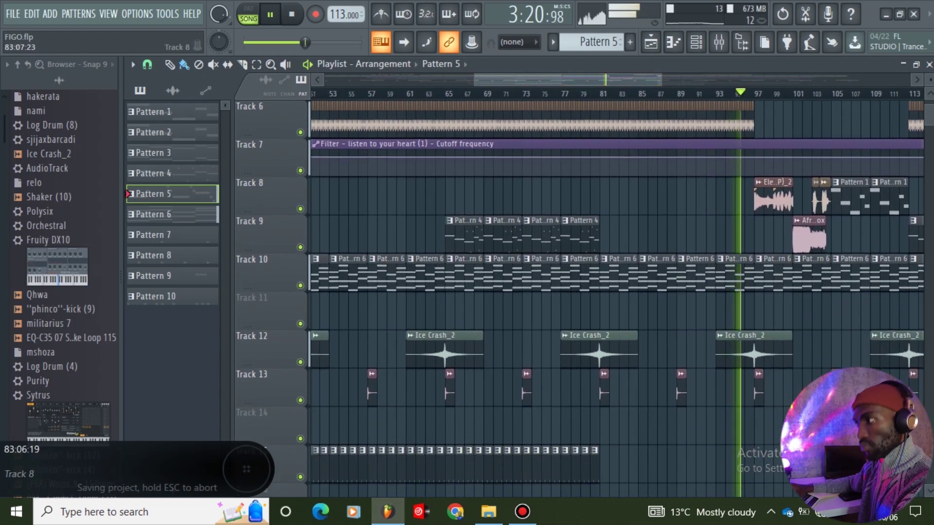
{"action": "left_click_drag", "start_coordinate": [559, 79], "coordinate": [610, 80]}
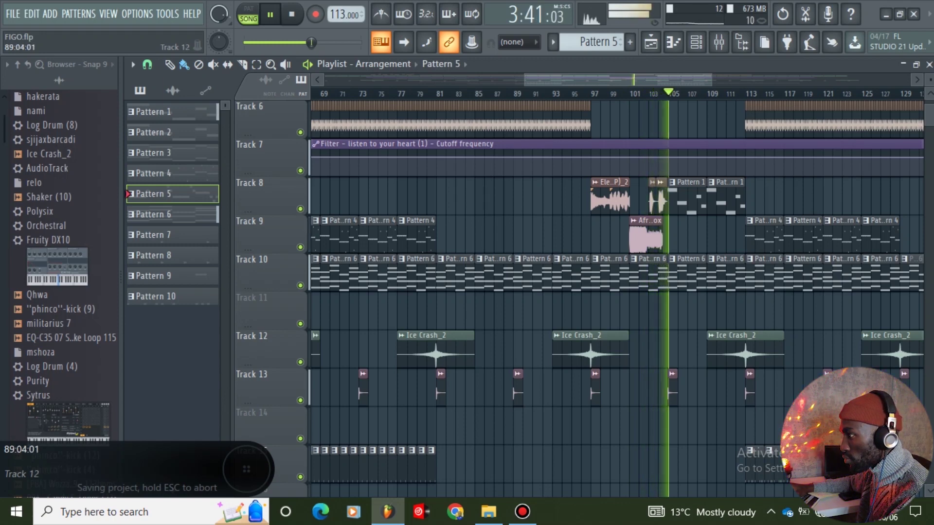
{"action": "scroll", "coordinate": [314, 149], "scroll_direction": "up", "scroll_amount": 5}
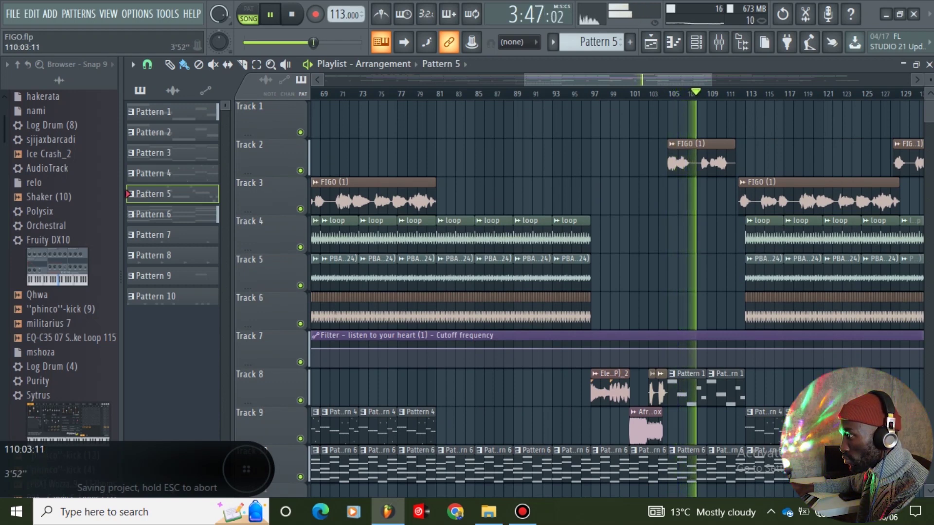
{"action": "scroll", "coordinate": [314, 188], "scroll_direction": "up", "scroll_amount": 1}
{"action": "scroll", "coordinate": [313, 188], "scroll_direction": "up", "scroll_amount": 3}
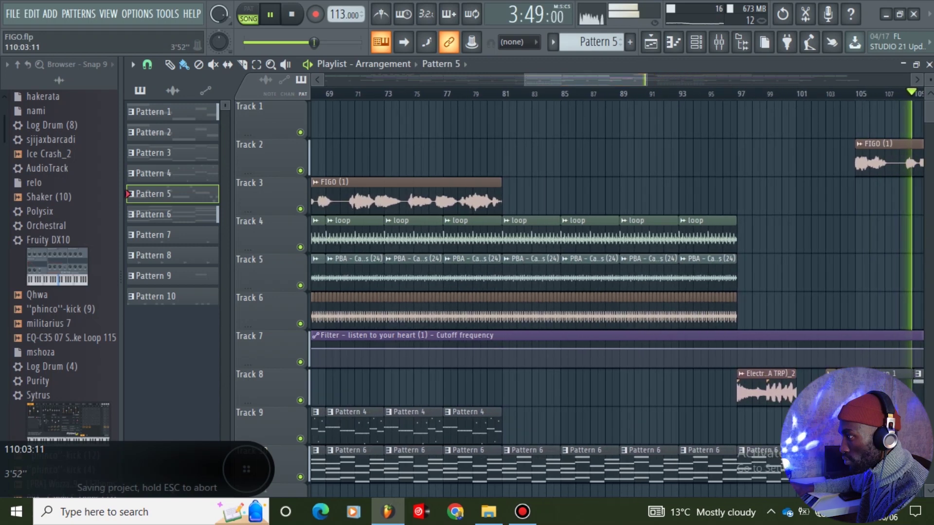
{"action": "scroll", "coordinate": [314, 188], "scroll_direction": "right", "scroll_amount": 3}
{"action": "scroll", "coordinate": [617, 292], "scroll_direction": "right", "scroll_amount": 6}
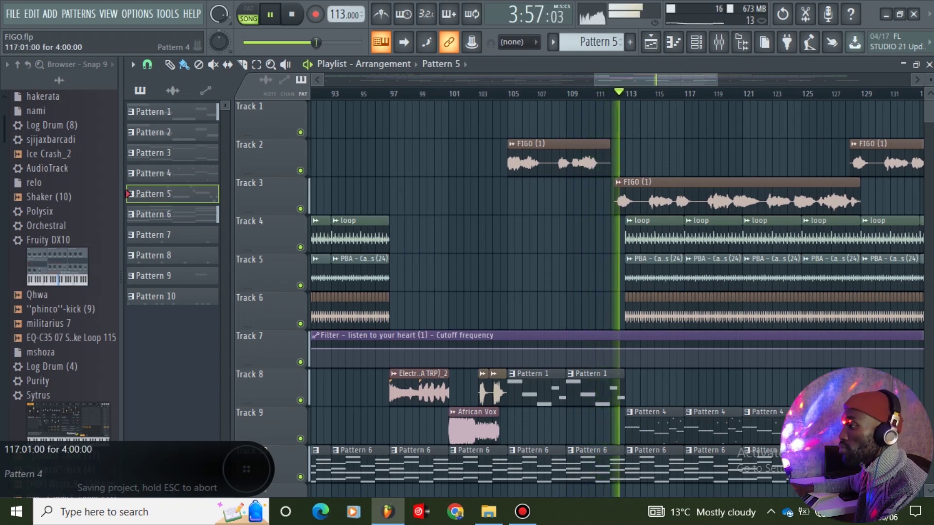
- Examine the section from bar 113 onward on Tracks 5 to 21 while the song plays
{"action": "scroll", "coordinate": [617, 298], "scroll_direction": "down", "scroll_amount": 3}
{"action": "scroll", "coordinate": [615, 298], "scroll_direction": "down", "scroll_amount": 7}
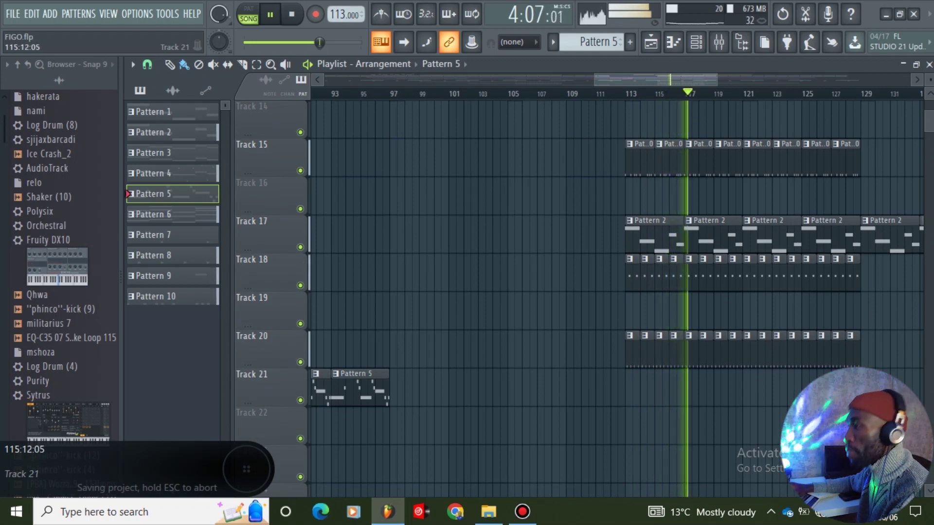
{"action": "scroll", "coordinate": [613, 297], "scroll_direction": "up", "scroll_amount": 4}
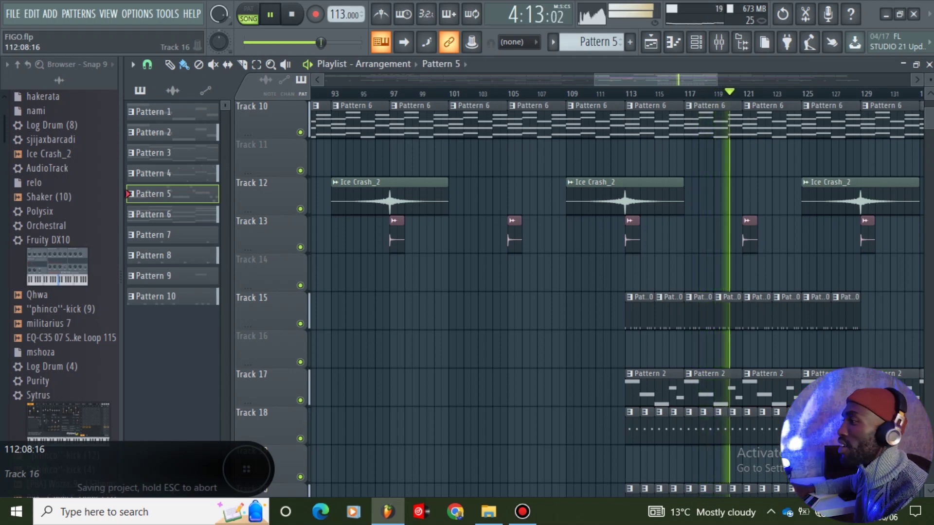
{"action": "scroll", "coordinate": [616, 292], "scroll_direction": "up", "scroll_amount": 5}
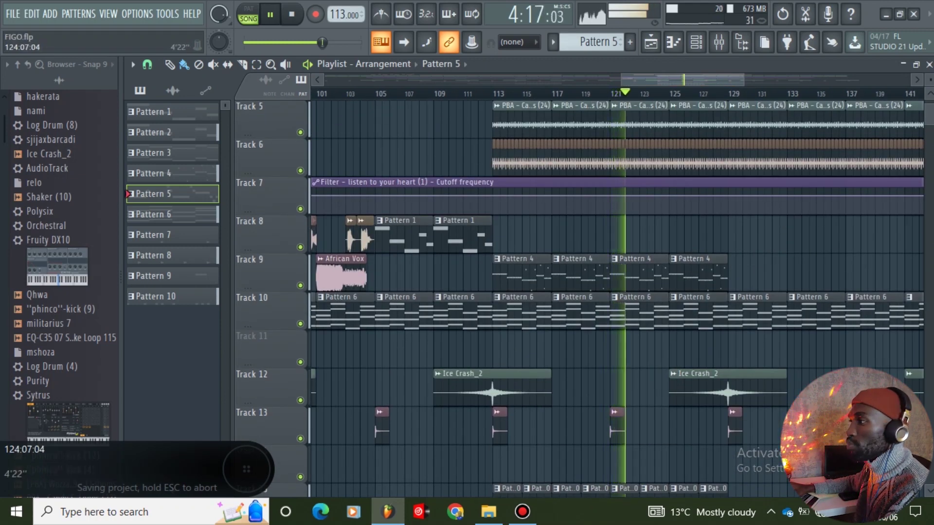
{"action": "left_click_drag", "start_coordinate": [660, 80], "coordinate": [709, 79]}
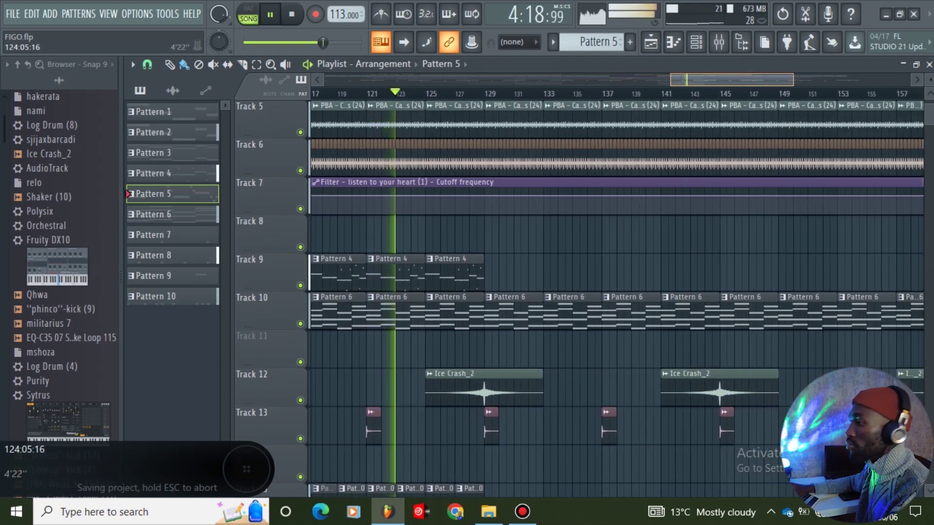
{"action": "scroll", "coordinate": [617, 292], "scroll_direction": "down", "scroll_amount": 9}
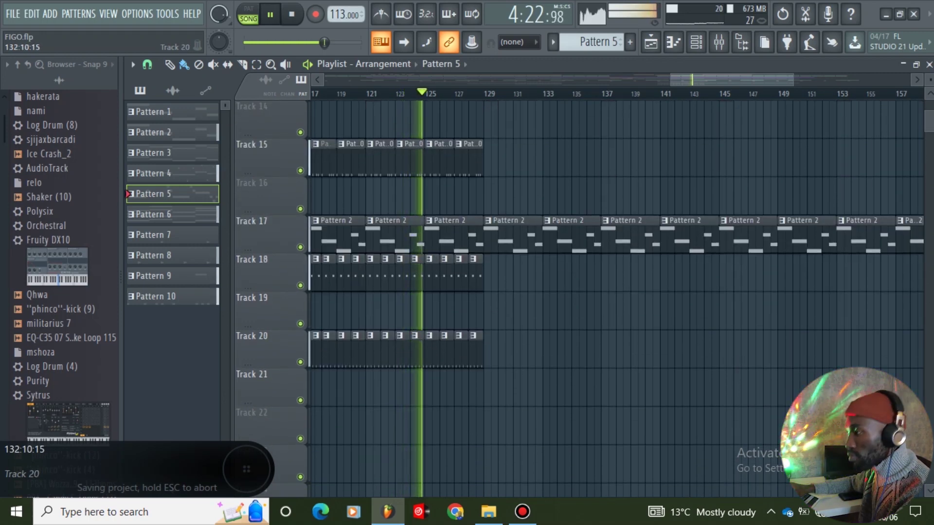
{"action": "scroll", "coordinate": [616, 292], "scroll_direction": "up", "scroll_amount": 7}
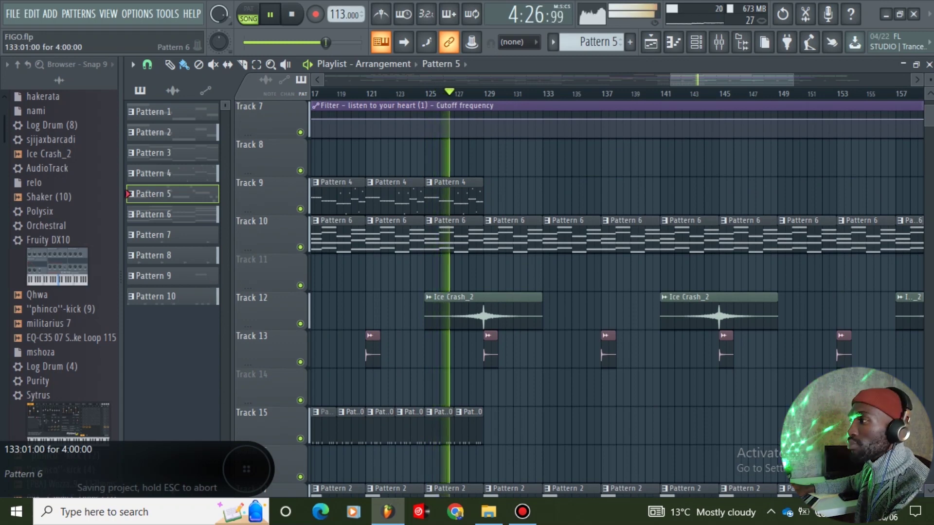
- Widen the view to the song's ending from bar 117 and compare where the clips on Tracks 1 to 20 stop
{"action": "left_click_drag", "start_coordinate": [794, 80], "coordinate": [886, 80]}
{"action": "scroll", "coordinate": [778, 183], "scroll_direction": "up", "scroll_amount": 4}
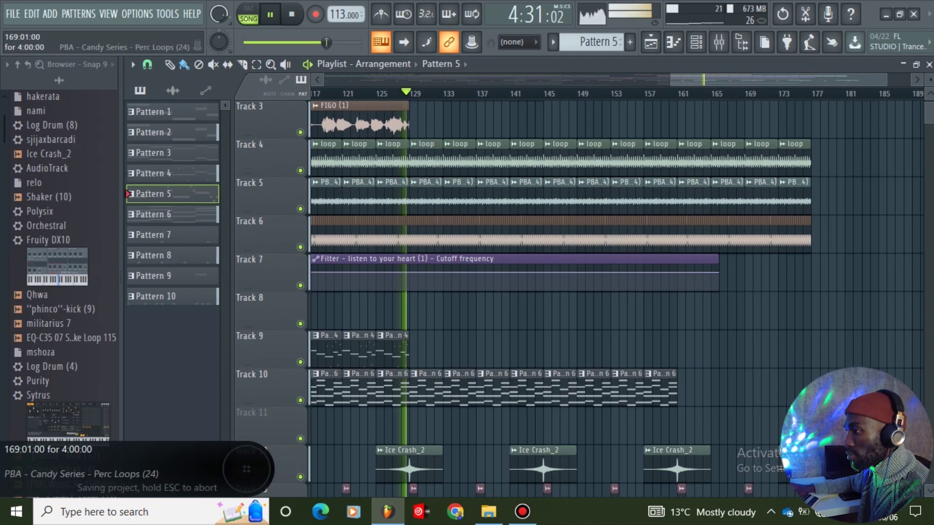
{"action": "scroll", "coordinate": [524, 286], "scroll_direction": "down", "scroll_amount": 1}
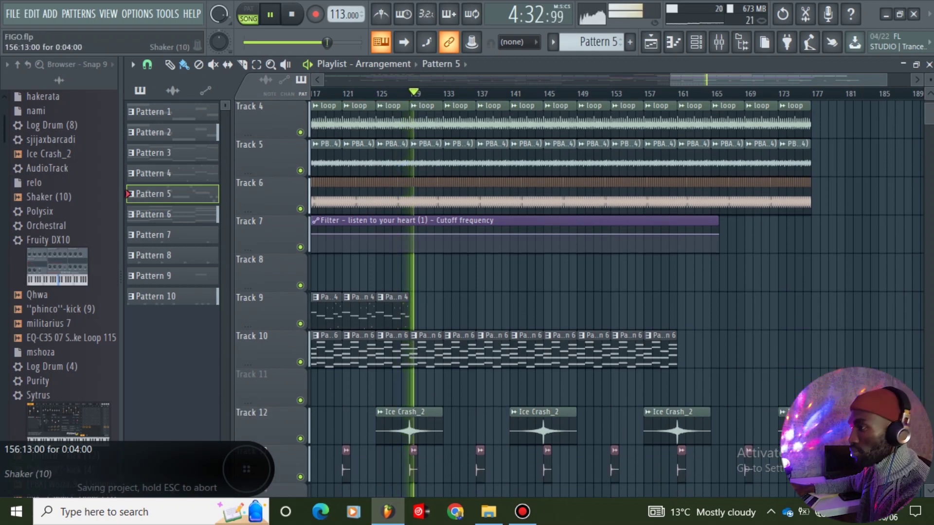
{"action": "scroll", "coordinate": [524, 285], "scroll_direction": "down", "scroll_amount": 6}
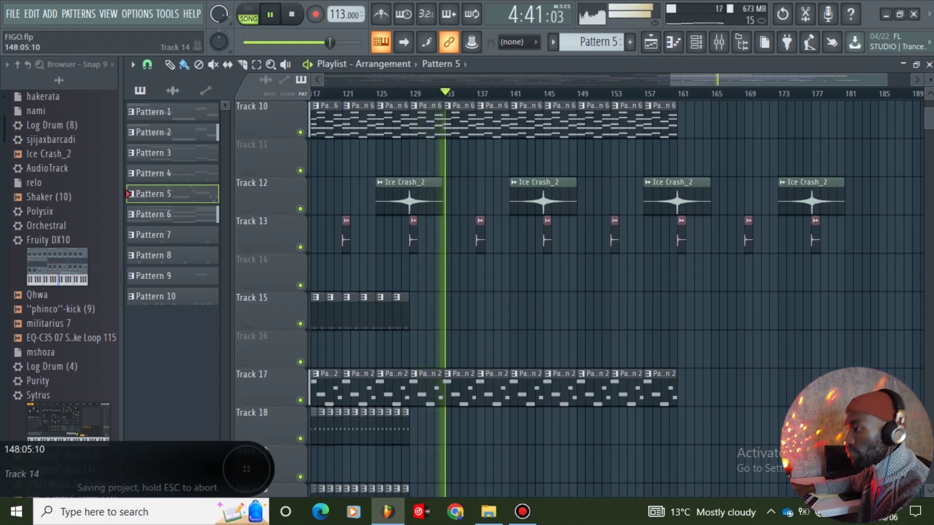
{"action": "scroll", "coordinate": [524, 285], "scroll_direction": "up", "scroll_amount": 4}
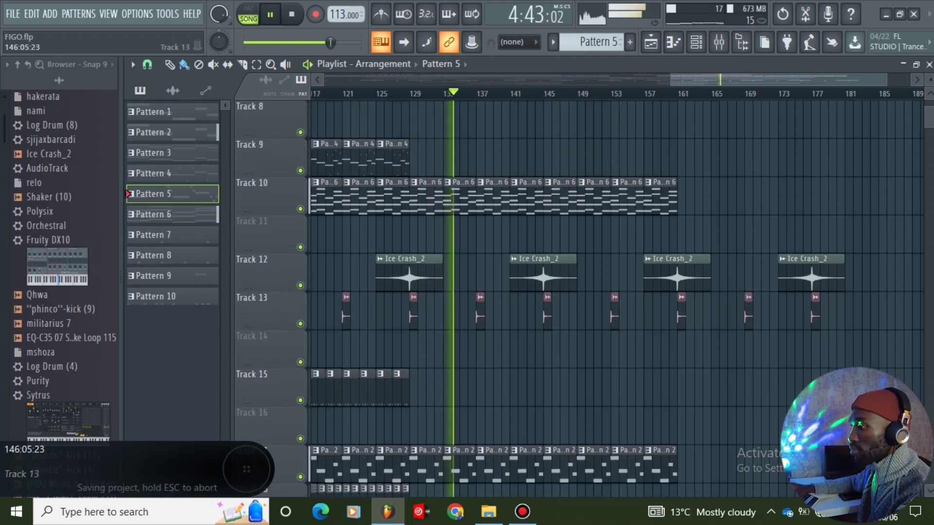
{"action": "scroll", "coordinate": [535, 293], "scroll_direction": "down", "scroll_amount": 4}
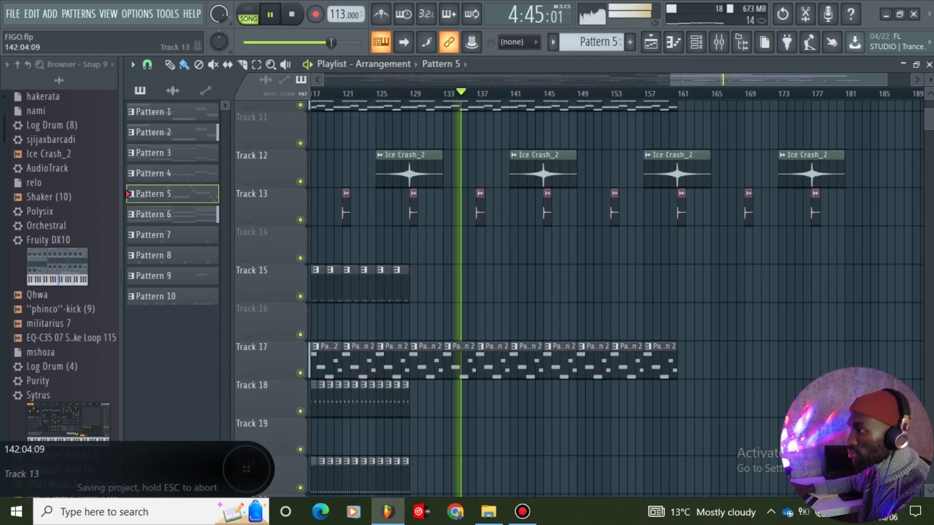
{"action": "scroll", "coordinate": [579, 292], "scroll_direction": "up", "scroll_amount": 9}
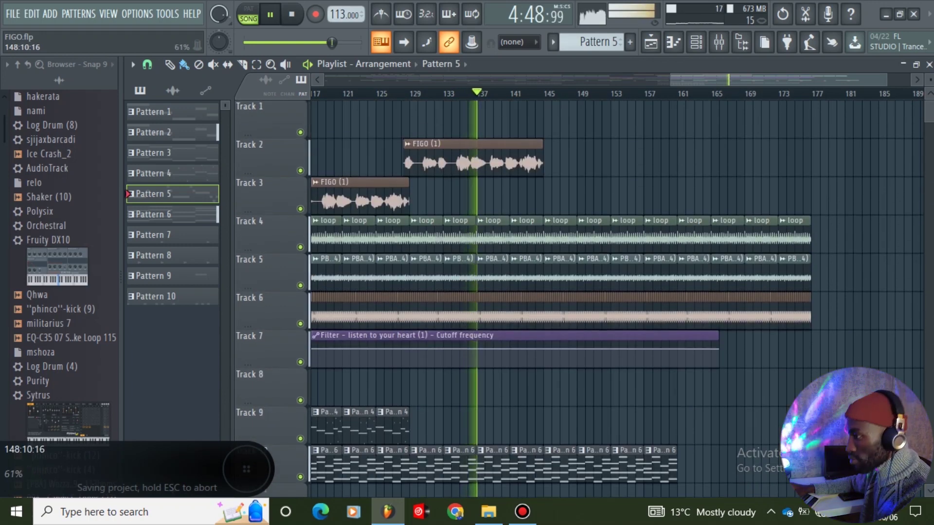
{"action": "scroll", "coordinate": [578, 301], "scroll_direction": "down", "scroll_amount": 8}
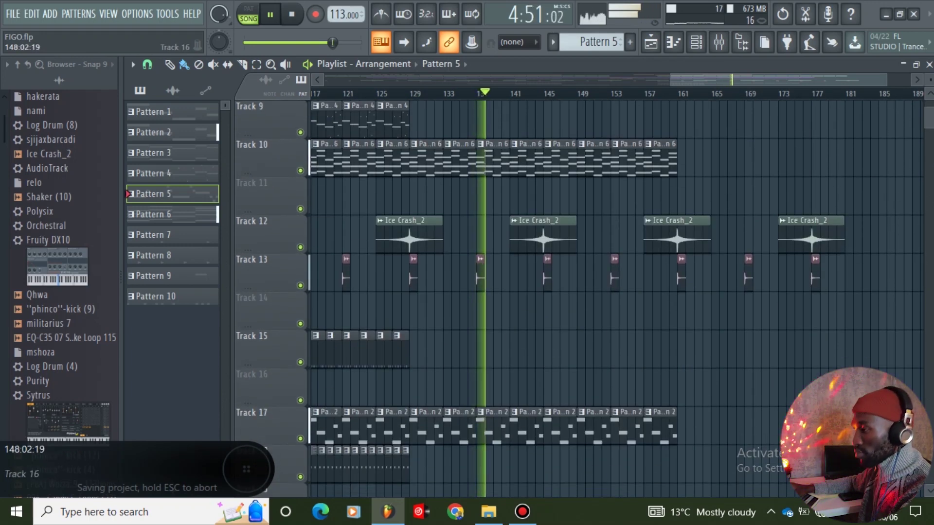
{"action": "scroll", "coordinate": [534, 331], "scroll_direction": "up", "scroll_amount": 6}
{"action": "scroll", "coordinate": [607, 297], "scroll_direction": "up", "scroll_amount": 2}
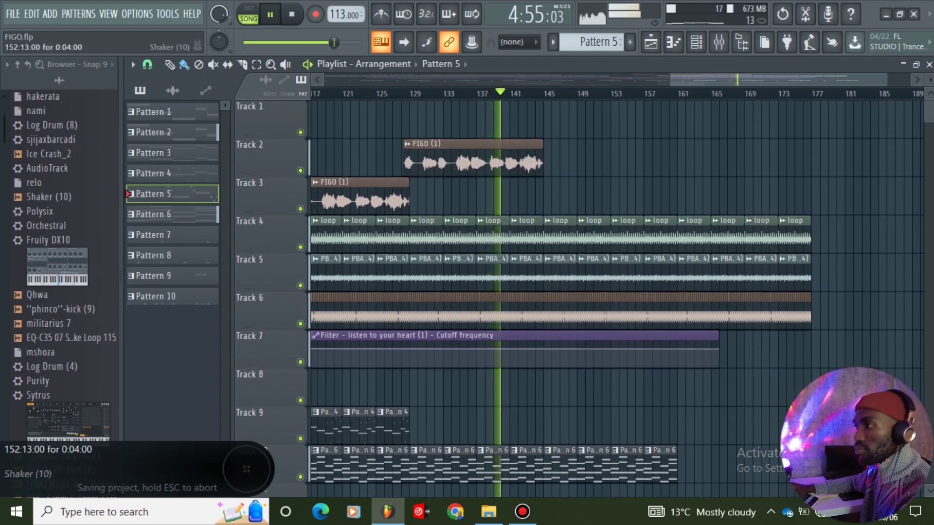
{"action": "scroll", "coordinate": [608, 296], "scroll_direction": "down", "scroll_amount": 2}
{"action": "scroll", "coordinate": [608, 307], "scroll_direction": "down", "scroll_amount": 1}
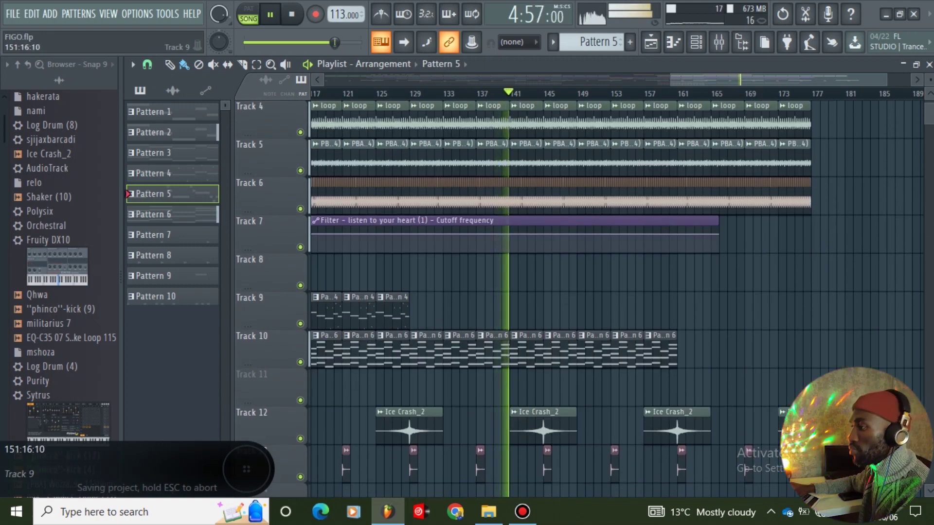
{"action": "scroll", "coordinate": [585, 336], "scroll_direction": "down", "scroll_amount": 7}
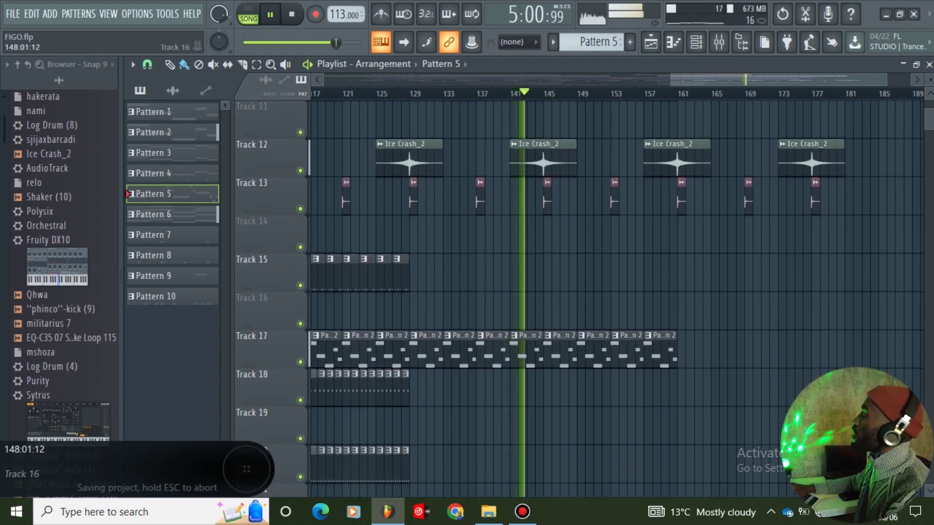
{"action": "scroll", "coordinate": [560, 316], "scroll_direction": "up", "scroll_amount": 4}
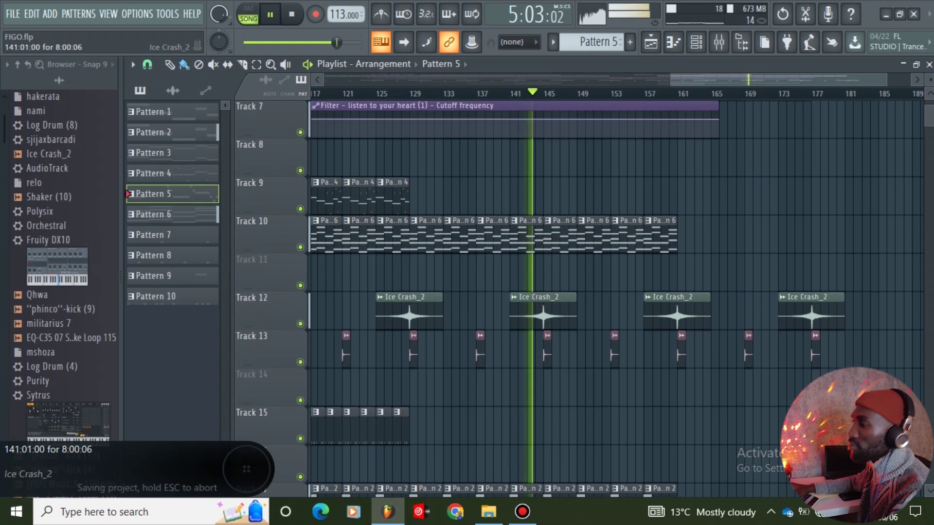
{"action": "scroll", "coordinate": [583, 315], "scroll_direction": "up", "scroll_amount": 6}
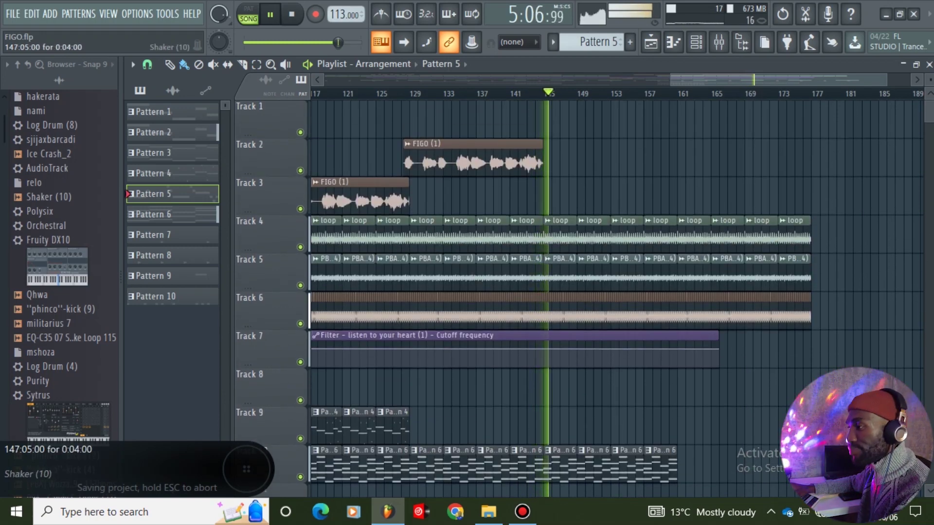
- Copy the Pattern 5 clips at bars 81 to 97 on Track 21 to bar 145 of the same track
{"action": "scroll", "coordinate": [559, 316], "scroll_direction": "down", "scroll_amount": 12}
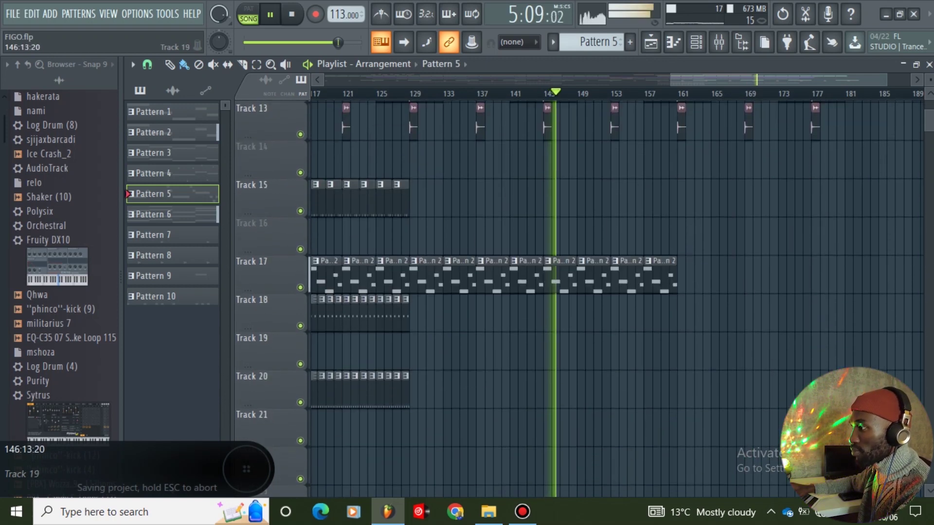
{"action": "scroll", "coordinate": [569, 292], "scroll_direction": "left", "scroll_amount": 6}
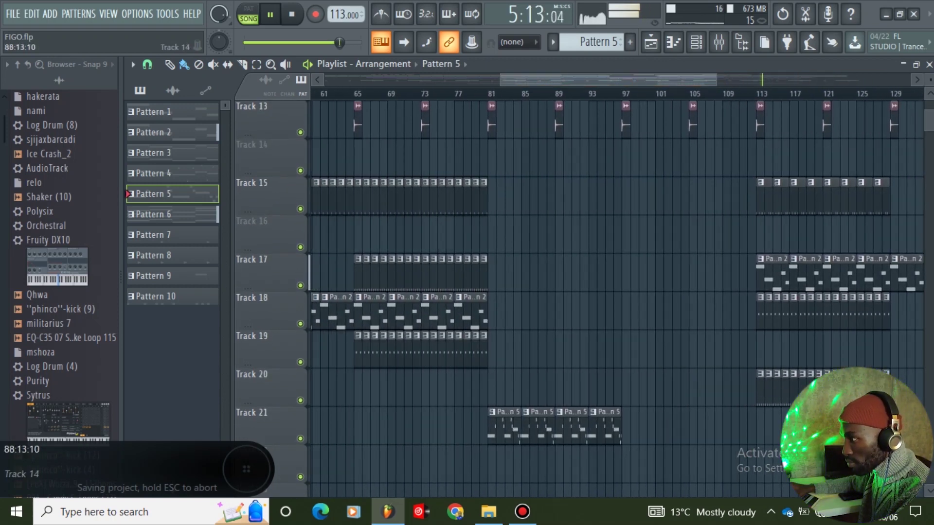
{"action": "scroll", "coordinate": [618, 292], "scroll_direction": "right", "scroll_amount": 4}
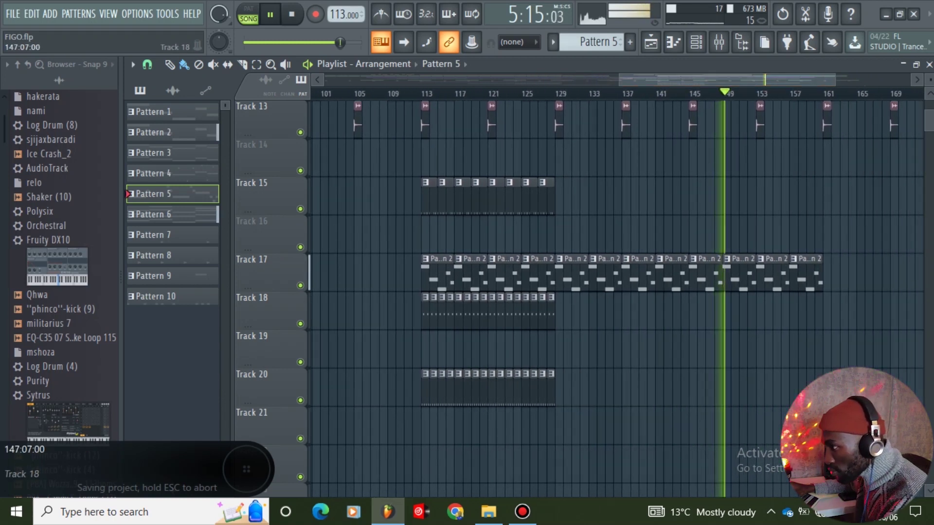
{"action": "left_click_drag", "start_coordinate": [695, 426], "coordinate": [709, 426]}
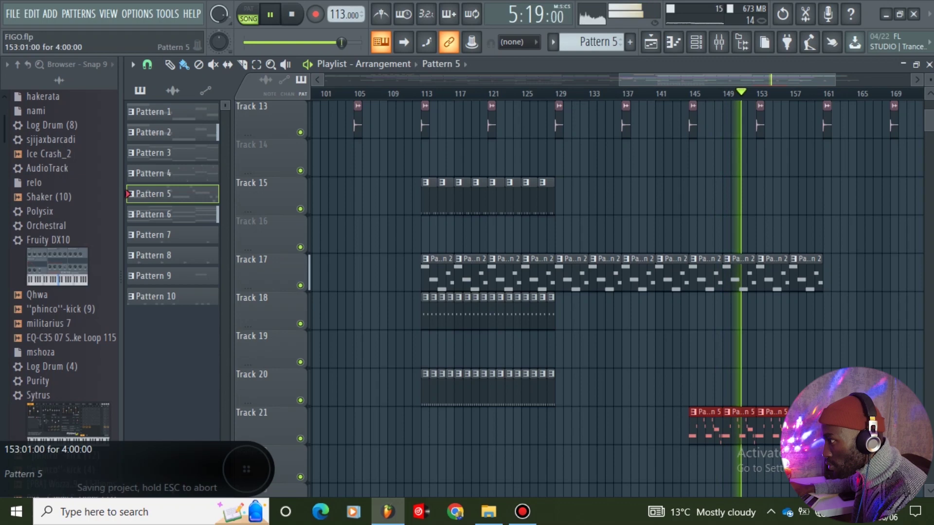
- Check the ending's clips around the Pattern 5 copies on Track 21 and save the FIGO project
{"action": "scroll", "coordinate": [768, 429], "scroll_direction": "up", "scroll_amount": 3}
{"action": "scroll", "coordinate": [762, 429], "scroll_direction": "down", "scroll_amount": 4}
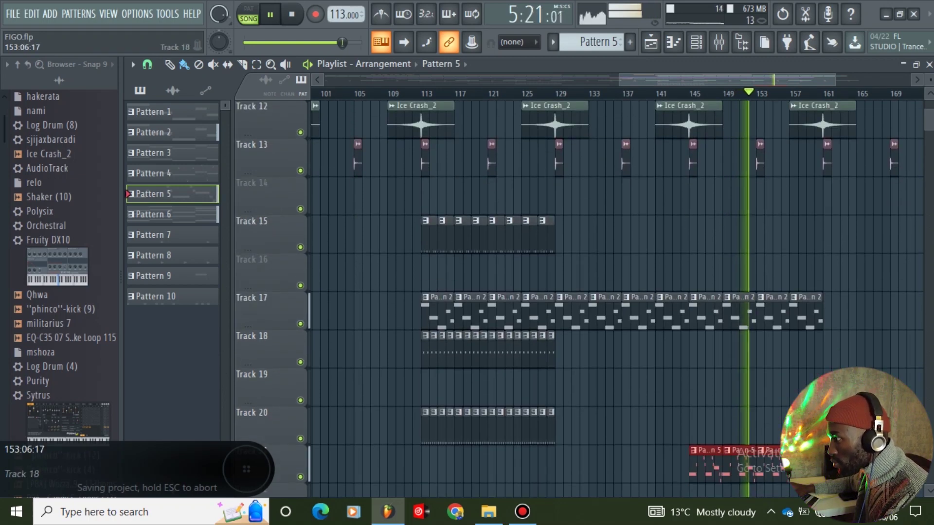
{"action": "left_click_drag", "start_coordinate": [834, 80], "coordinate": [795, 79]}
{"action": "scroll", "coordinate": [794, 176], "scroll_direction": "up", "scroll_amount": 5}
{"action": "scroll", "coordinate": [803, 173], "scroll_direction": "down", "scroll_amount": 3}
{"action": "scroll", "coordinate": [803, 173], "scroll_direction": "down", "scroll_amount": 4}
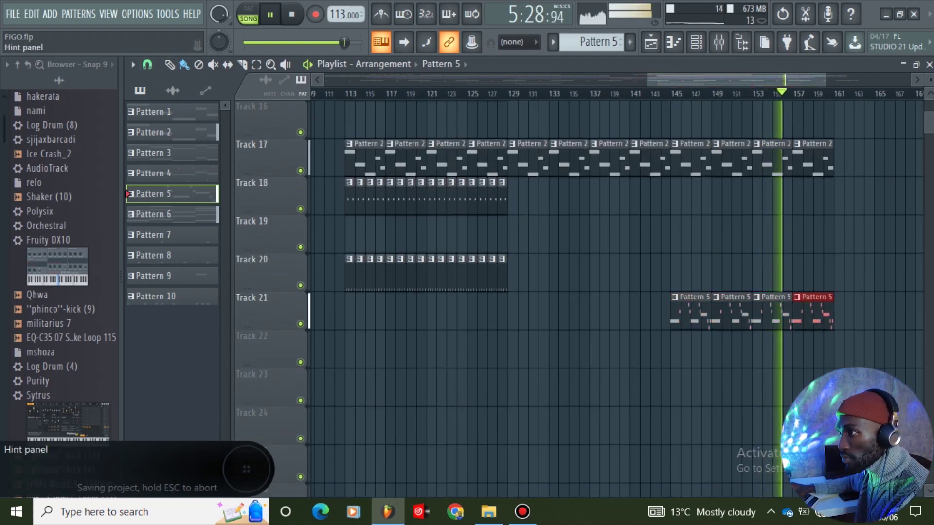
{"action": "left_click", "coordinate": [13, 14]}
{"action": "left_click", "coordinate": [20, 78]}
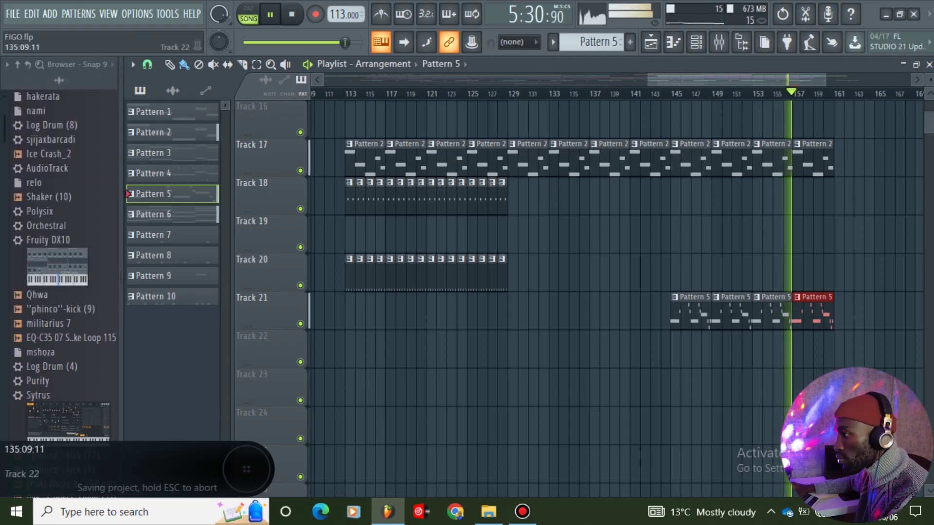
- Follow the song's ending up to and past bar 161, examining the clips on Tracks 5 to 21 during playback
{"action": "scroll", "coordinate": [614, 356], "scroll_direction": "up", "scroll_amount": 6}
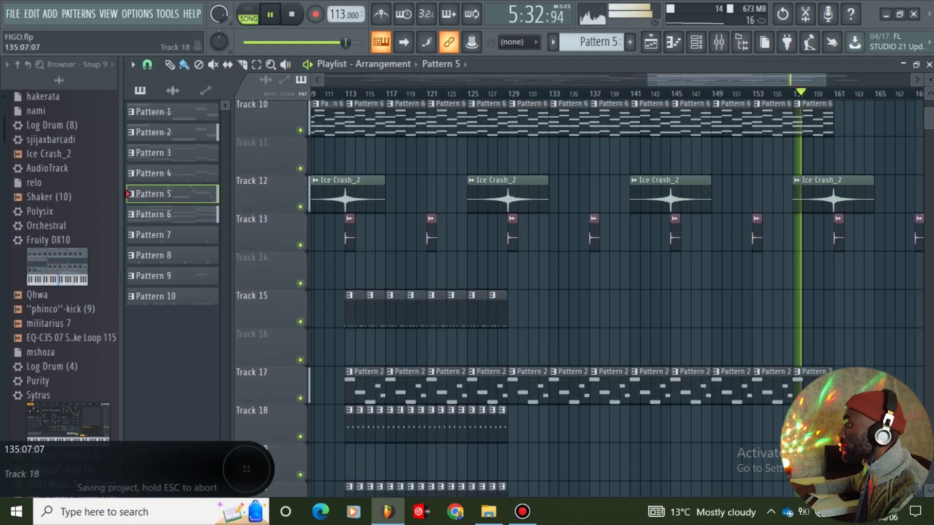
{"action": "scroll", "coordinate": [613, 292], "scroll_direction": "down", "scroll_amount": 3}
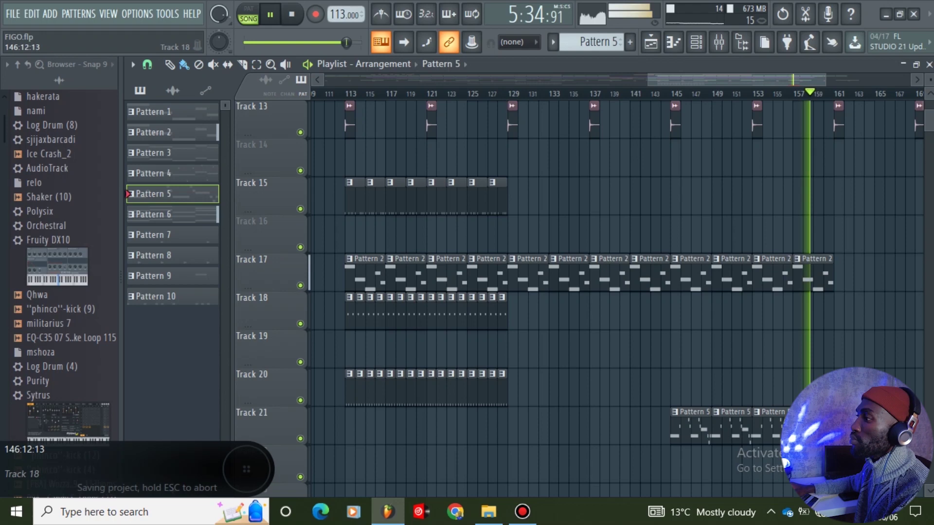
{"action": "scroll", "coordinate": [613, 292], "scroll_direction": "up", "scroll_amount": 3}
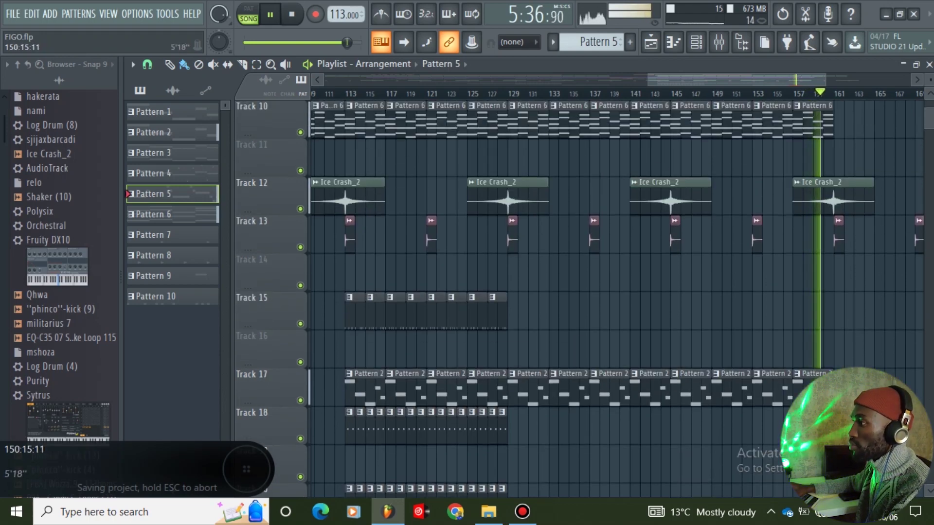
{"action": "scroll", "coordinate": [614, 291], "scroll_direction": "up", "scroll_amount": 5}
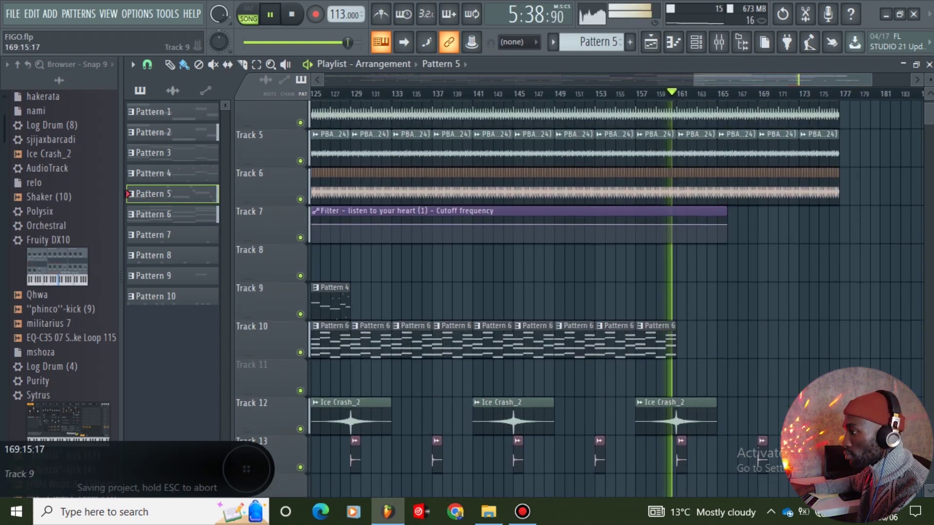
{"action": "scroll", "coordinate": [613, 291], "scroll_direction": "down", "scroll_amount": 4}
{"action": "scroll", "coordinate": [613, 292], "scroll_direction": "down", "scroll_amount": 4}
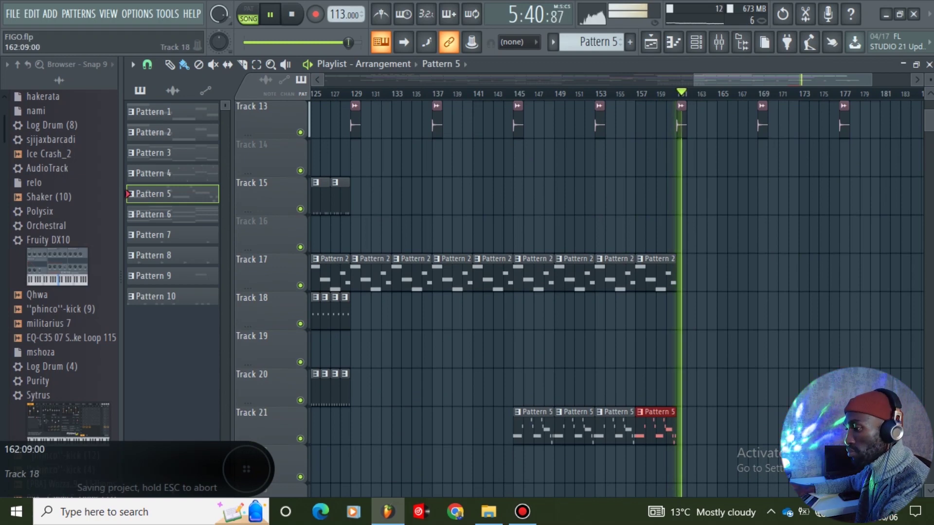
{"action": "scroll", "coordinate": [613, 292], "scroll_direction": "up", "scroll_amount": 3}
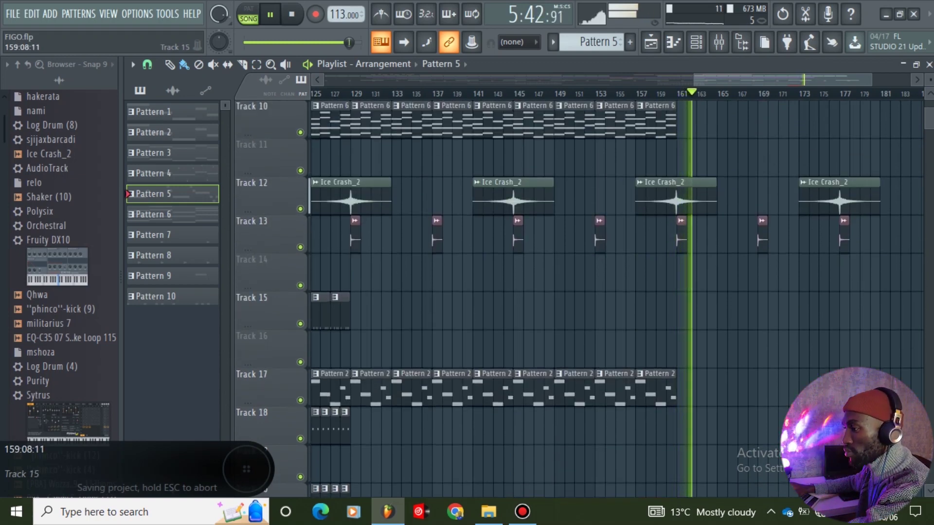